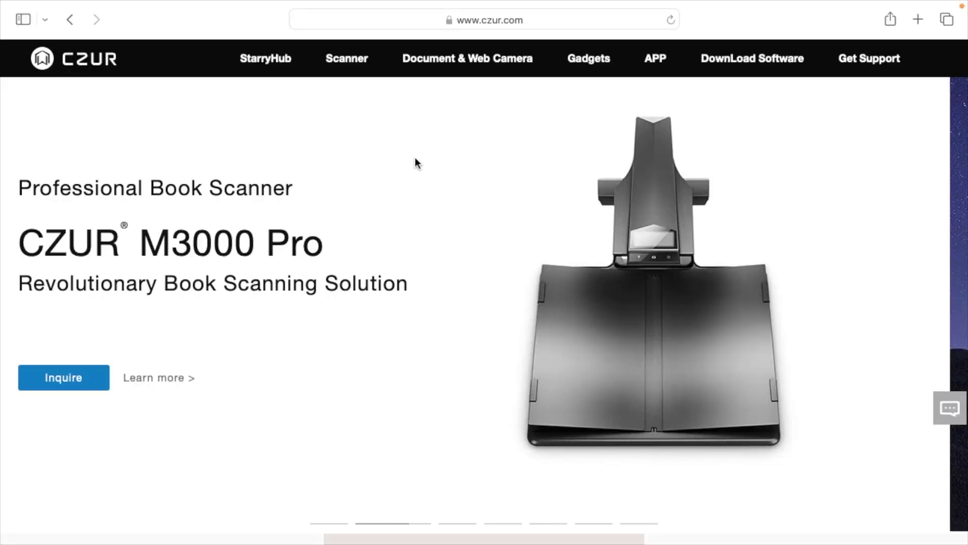
Download CZUR Scanner 5.4.1 for Mac and open CZUR_Scanner_5.4.1_305.dmg
{"action": "left_click", "coordinate": [765, 61]}
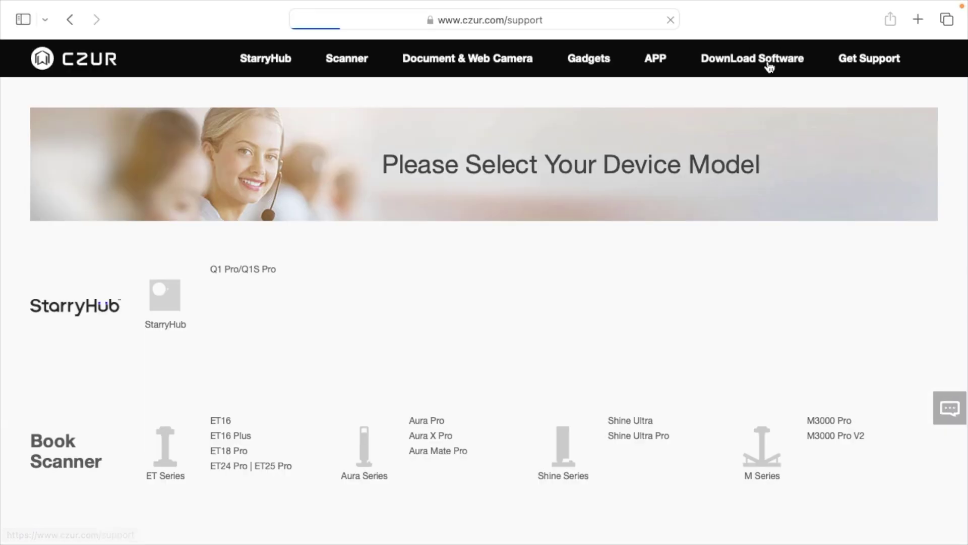
{"action": "left_click", "coordinate": [843, 490]}
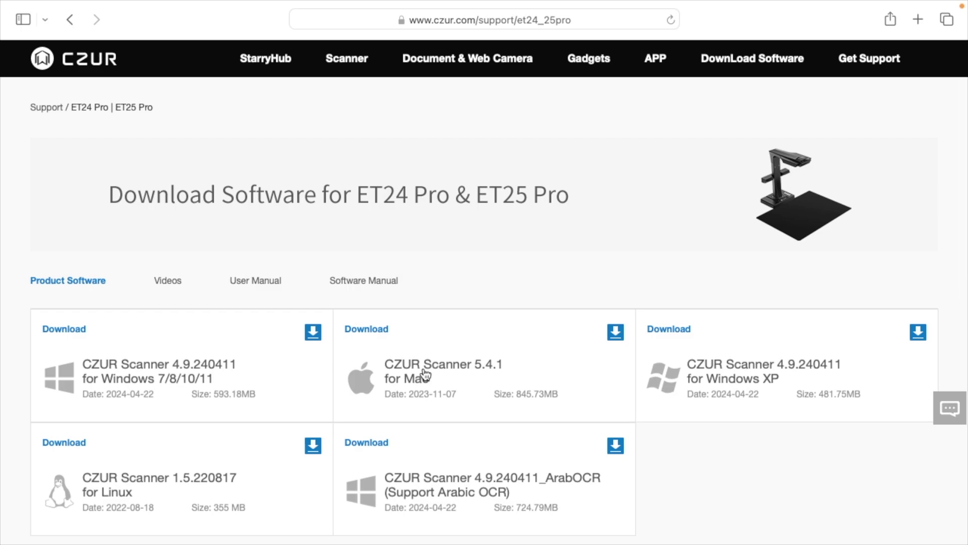
{"action": "left_click", "coordinate": [615, 331]}
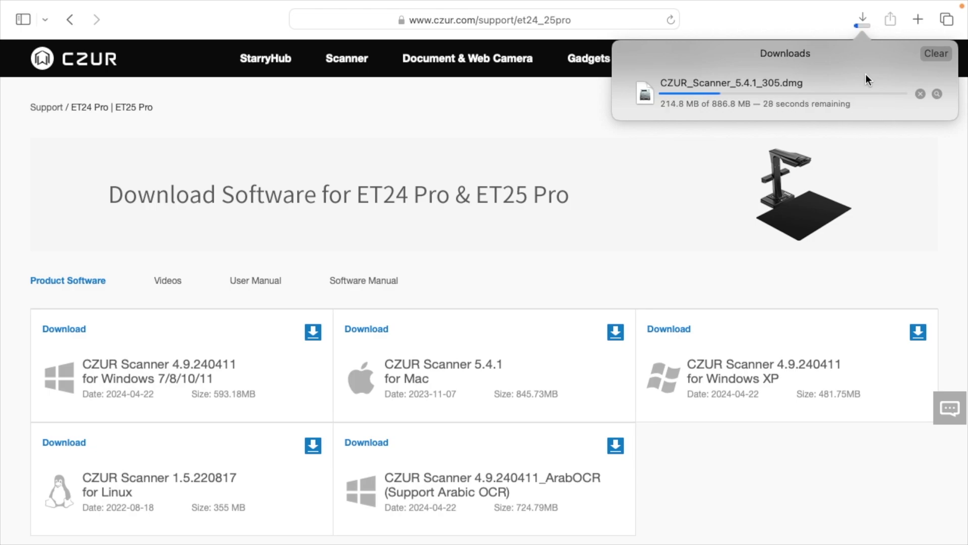
{"action": "left_click", "coordinate": [683, 89]}
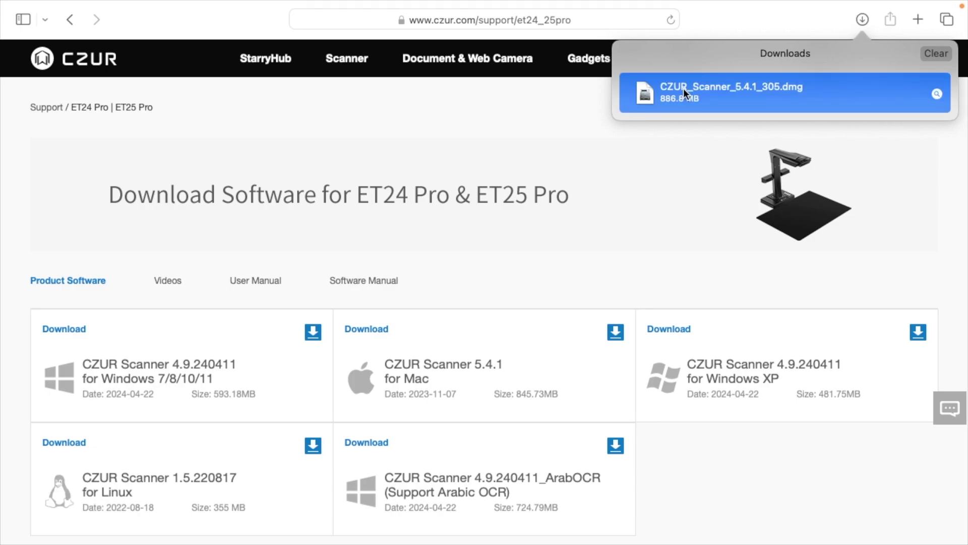
{"action": "double_click", "coordinate": [683, 89]}
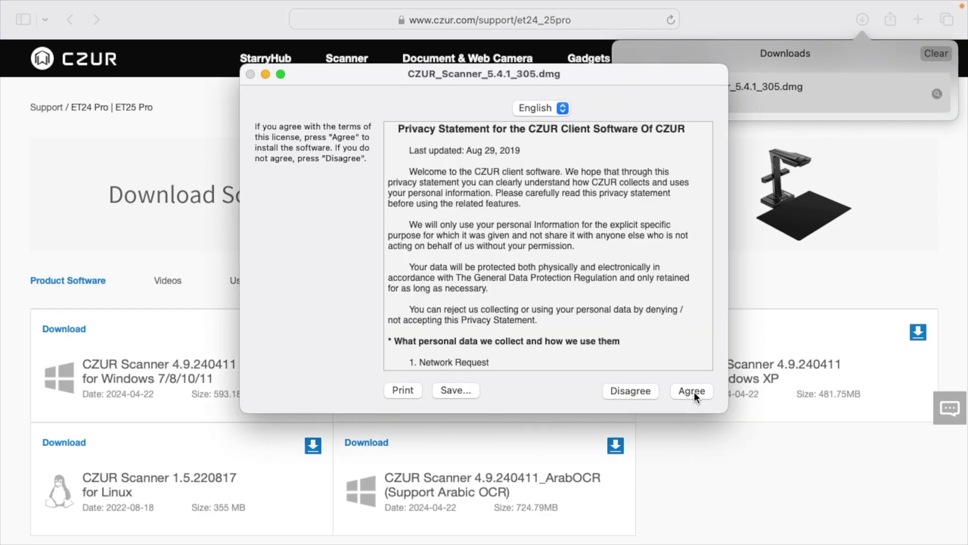
Accept the privacy statement and drag CZUR Scanner into the Applications folder
{"action": "left_click", "coordinate": [694, 391]}
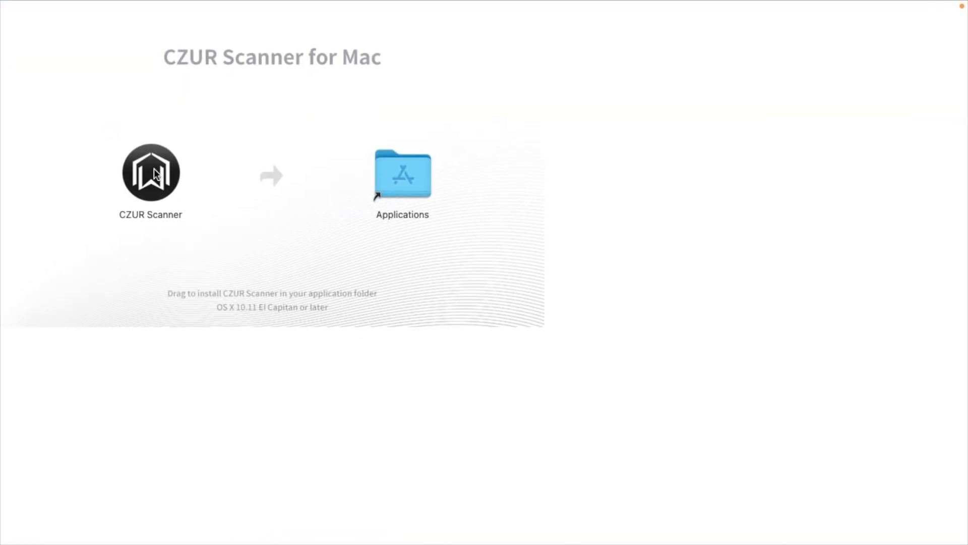
{"action": "left_click_drag", "start_coordinate": [225, 331], "coordinate": [503, 362]}
{"action": "left_click_drag", "start_coordinate": [430, 203], "coordinate": [410, 168]}
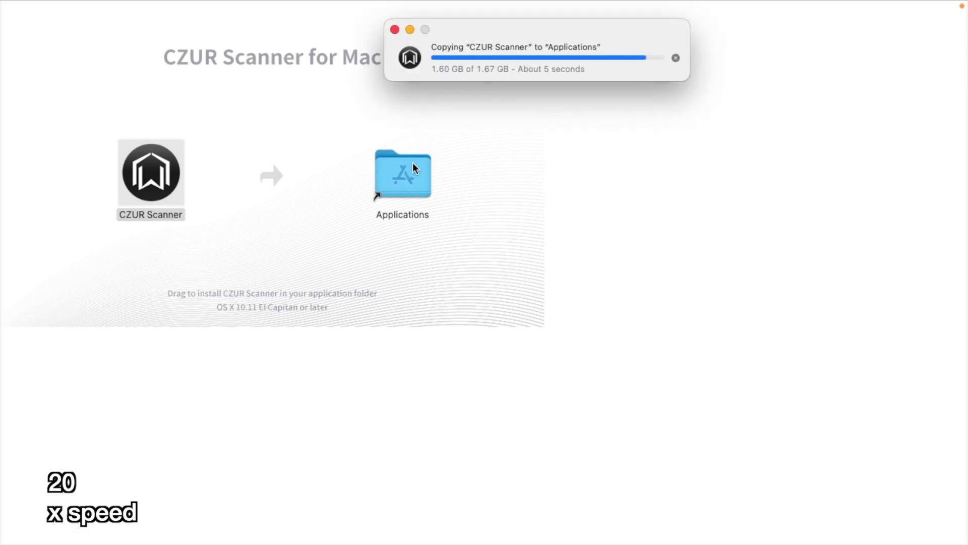
Launch CZUR Scanner from Applications and confirm opening the downloaded app
{"action": "double_click", "coordinate": [393, 163]}
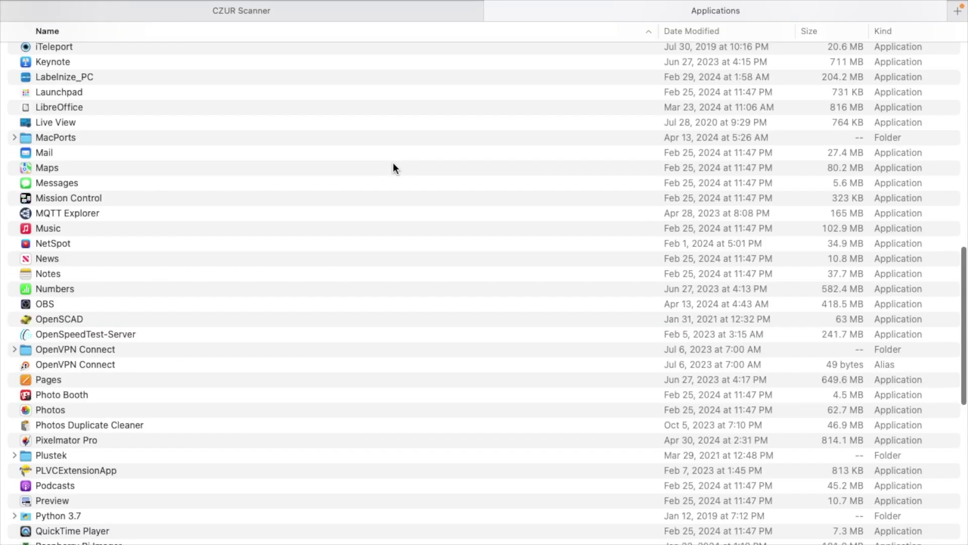
{"action": "scroll", "coordinate": [393, 162], "scroll_direction": "up", "scroll_amount": 10}
{"action": "left_click", "coordinate": [69, 186]}
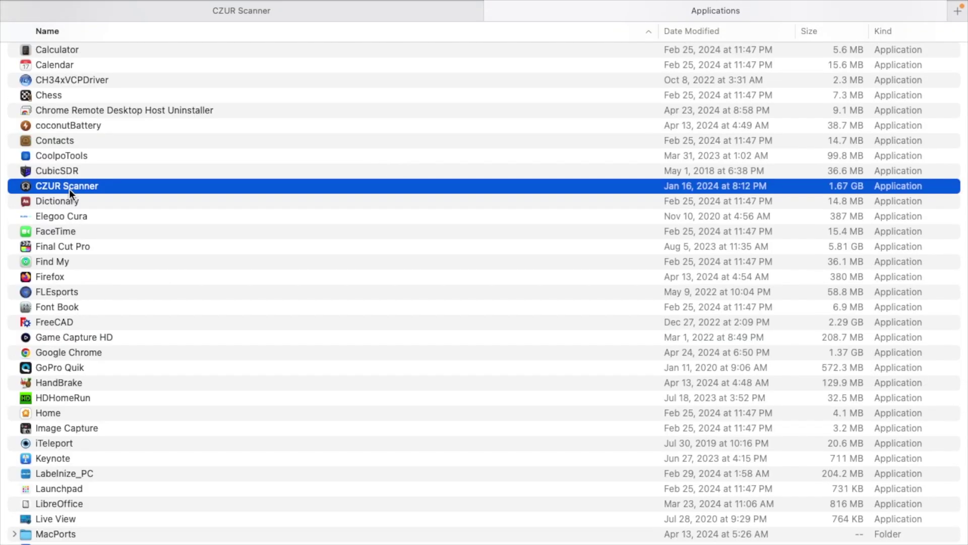
{"action": "double_click", "coordinate": [71, 185]}
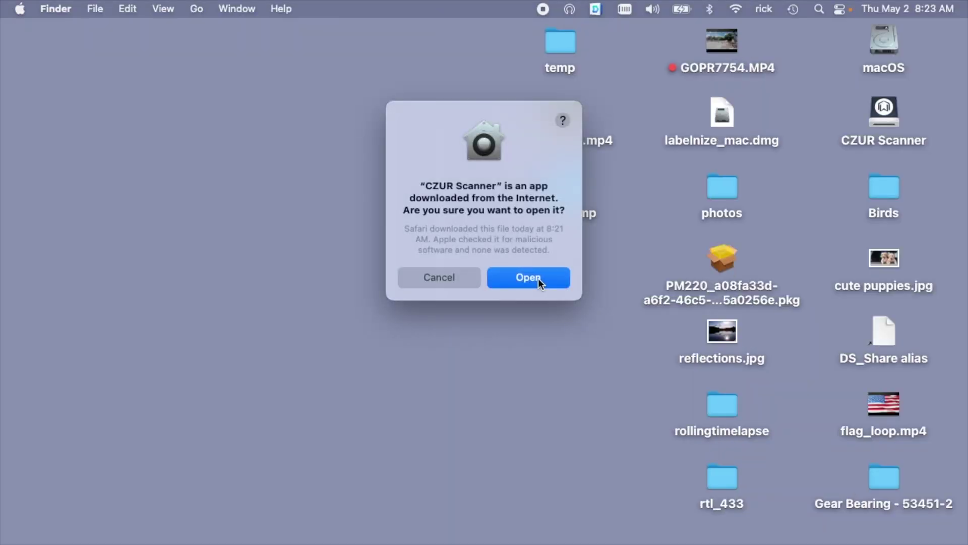
{"action": "left_click", "coordinate": [528, 277]}
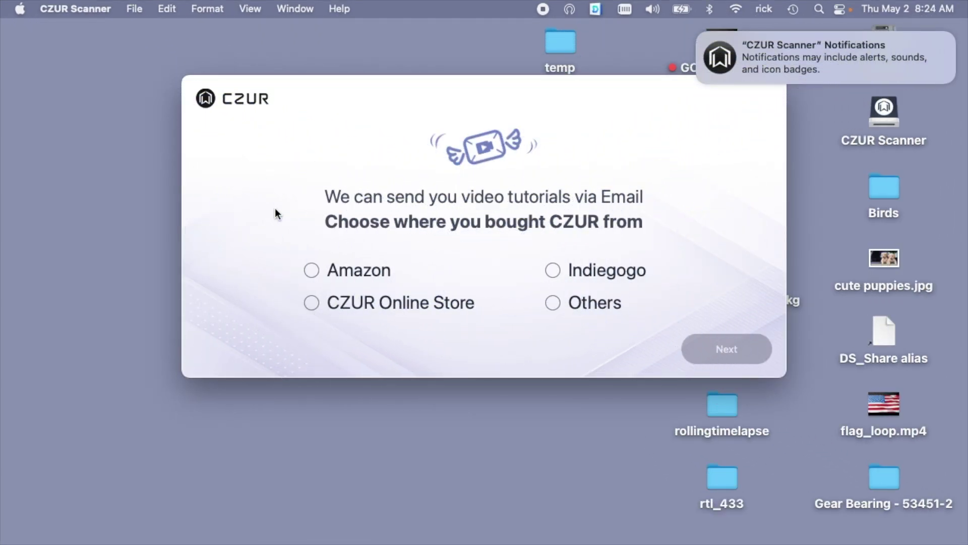
Answer Amazon as the purchase place, skip the e-mail prompt, and enter the Scanner workspace
{"action": "left_click", "coordinate": [314, 272]}
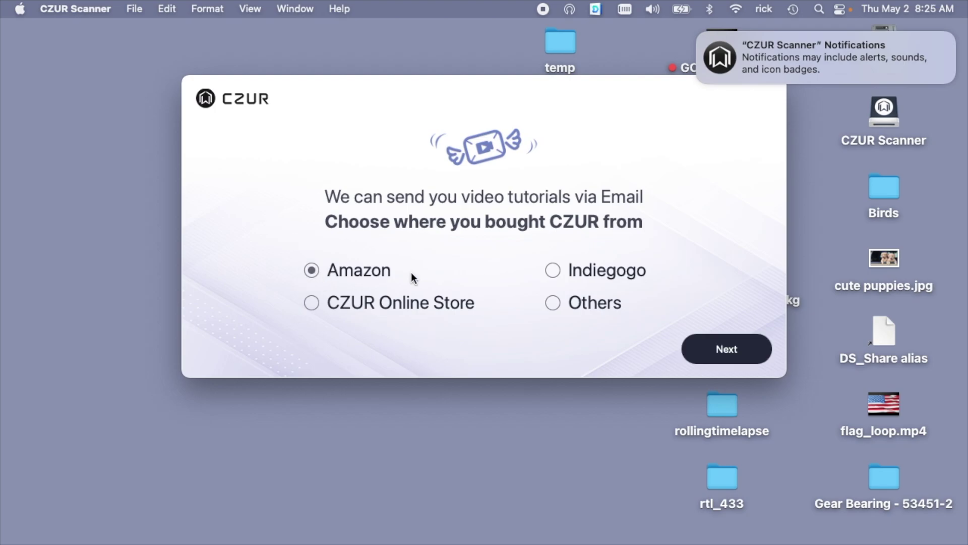
{"action": "left_click", "coordinate": [739, 343]}
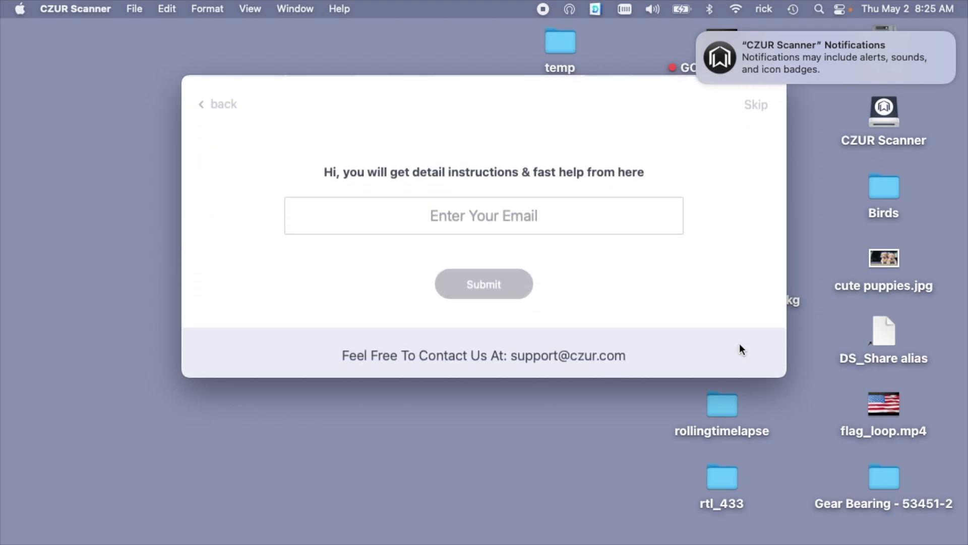
{"action": "left_click", "coordinate": [758, 102]}
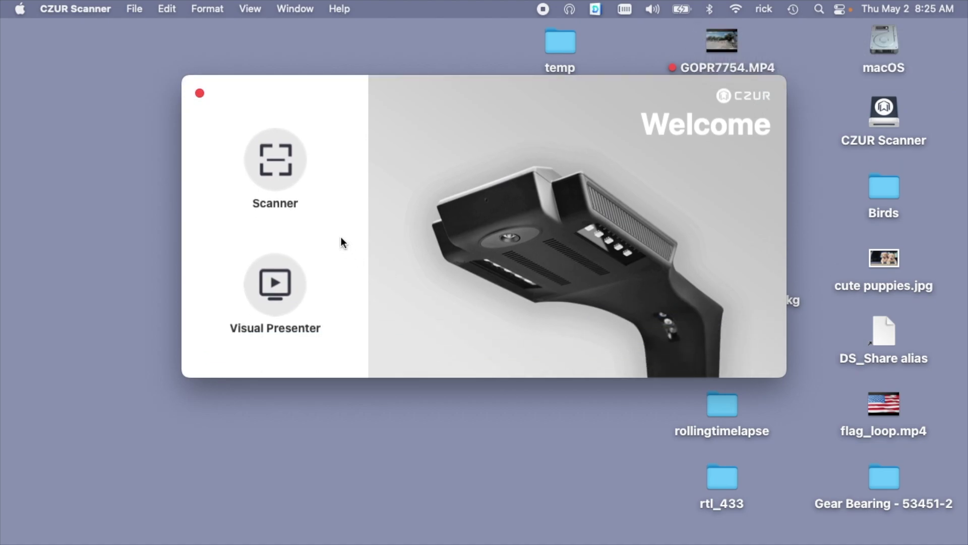
{"action": "left_click", "coordinate": [282, 162]}
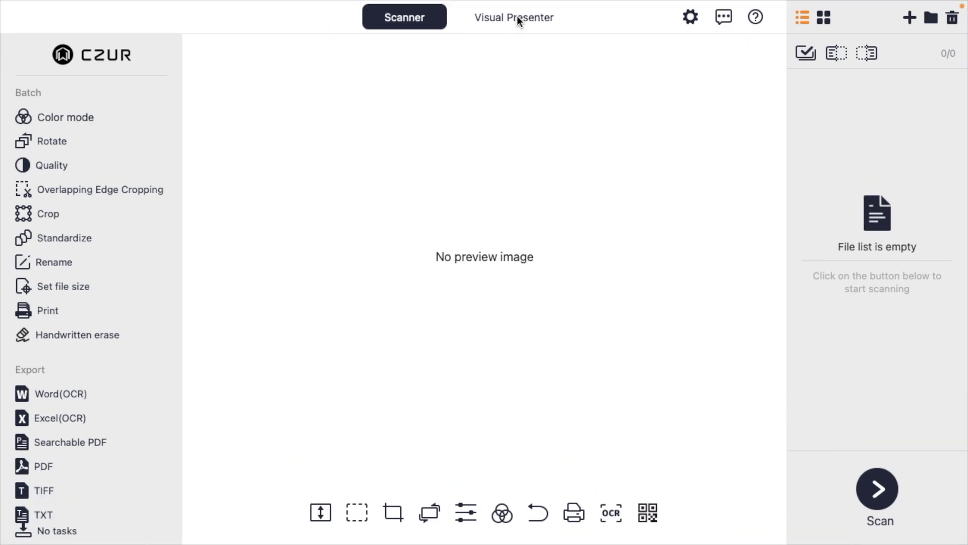
{"action": "left_click", "coordinate": [517, 17]}
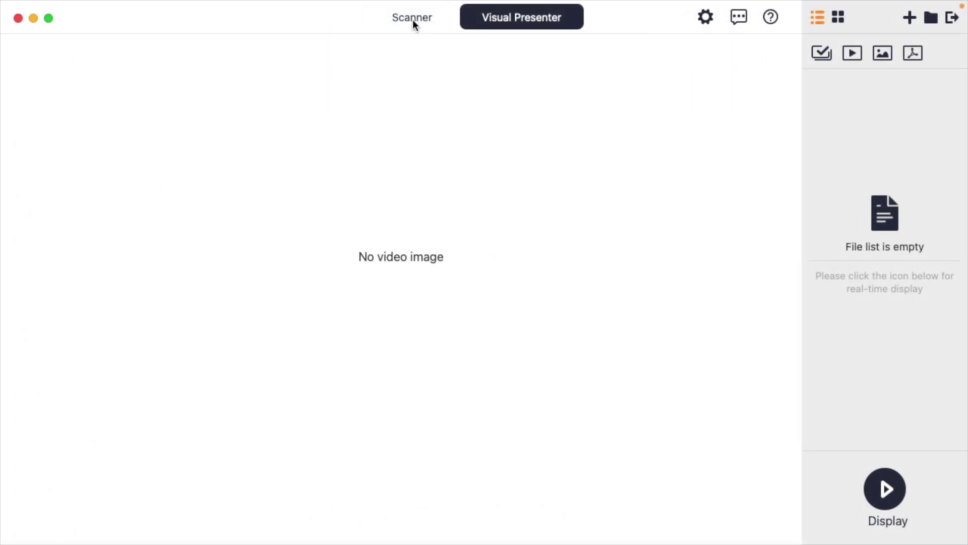
{"action": "left_click", "coordinate": [413, 19]}
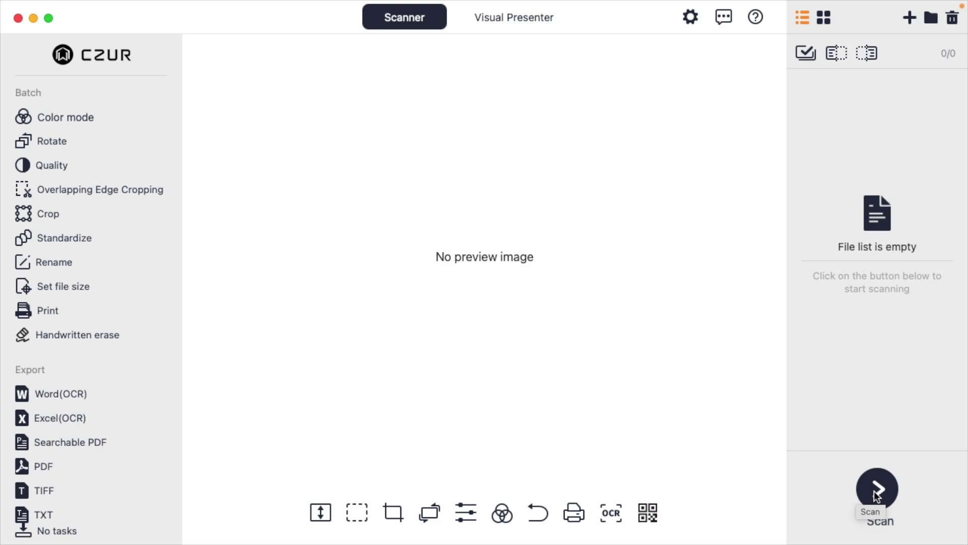
Start live capture, deny microphone access, set B&W and Facing Pages, then scan the spread
{"action": "left_click", "coordinate": [877, 496]}
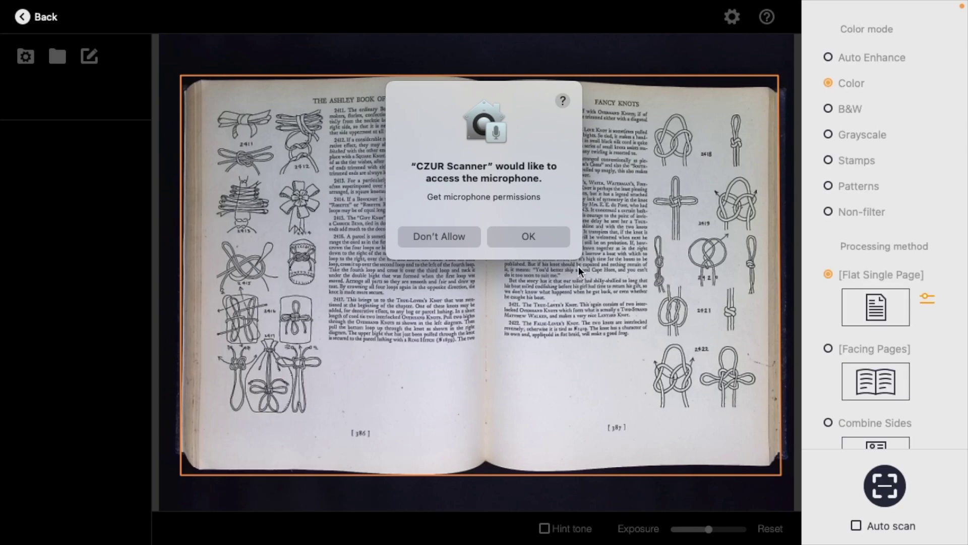
{"action": "left_click", "coordinate": [443, 237]}
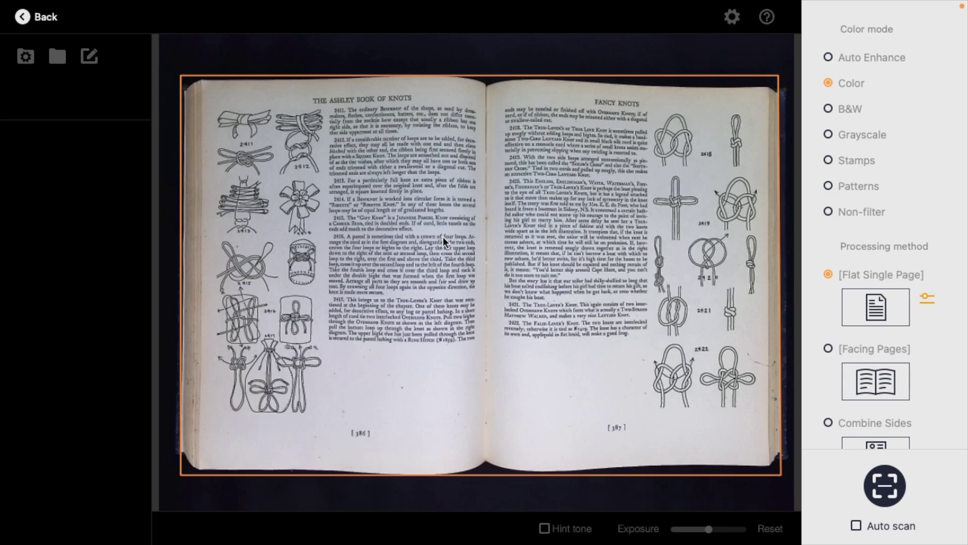
{"action": "left_click", "coordinate": [829, 57]}
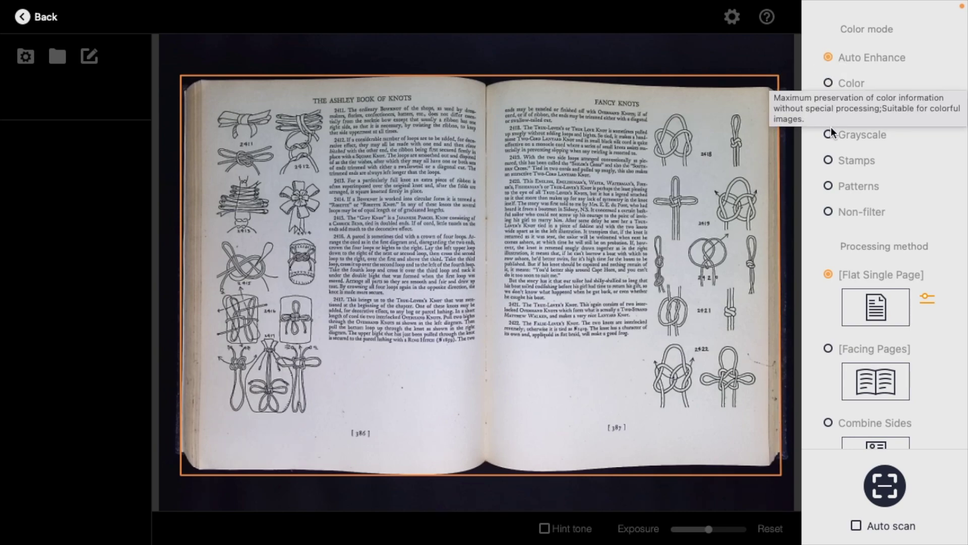
{"action": "left_click", "coordinate": [830, 108]}
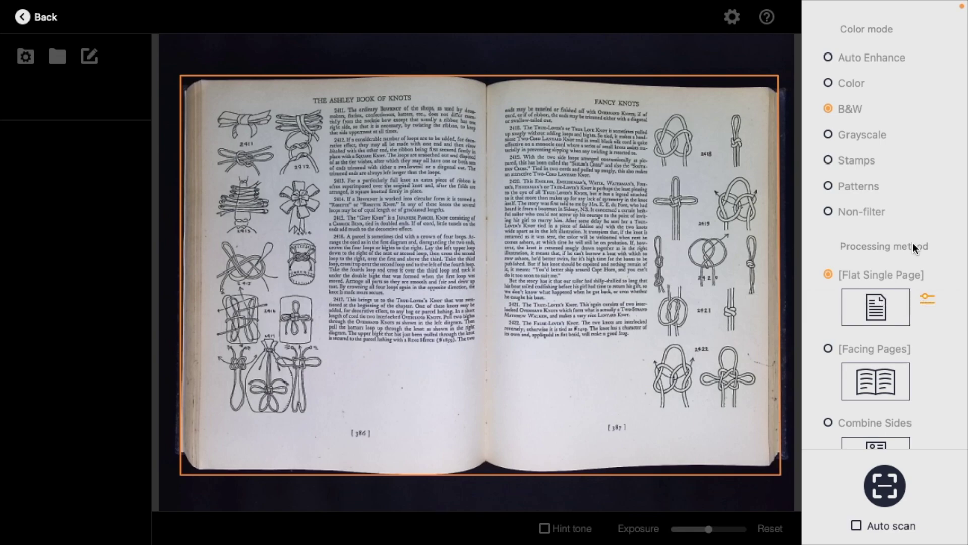
{"action": "left_click", "coordinate": [828, 348]}
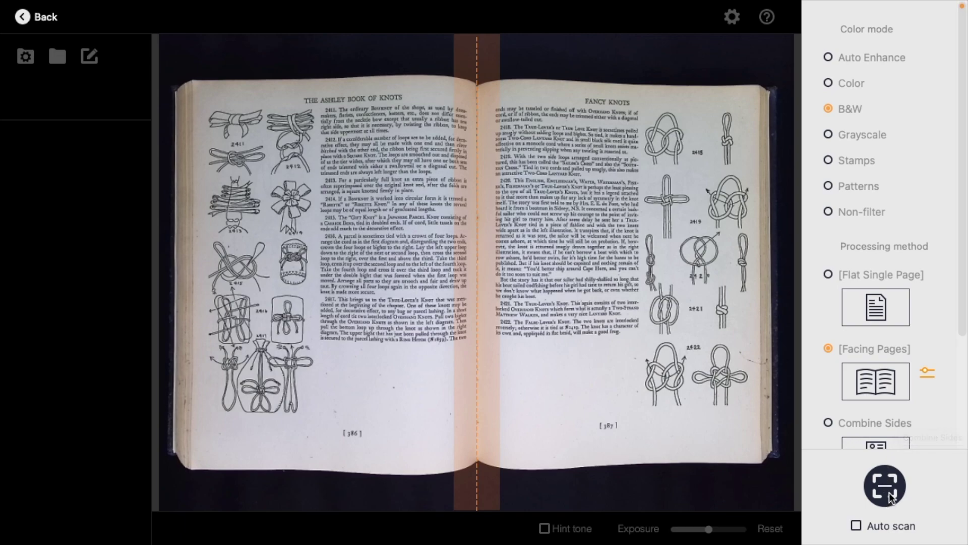
{"action": "left_click", "coordinate": [889, 486]}
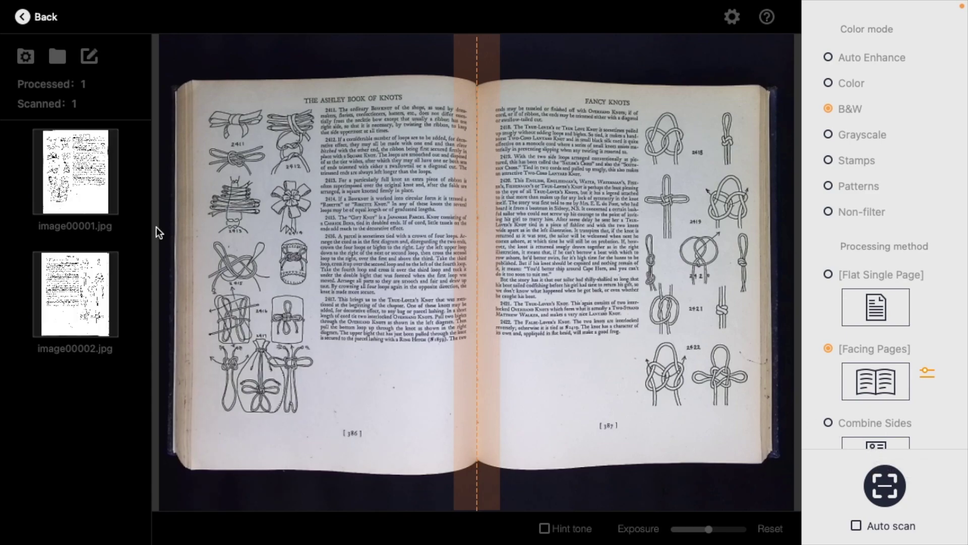
Open image00001.jpg in Preview, zoom in on the text, then zoom back out to the whole page
{"action": "double_click", "coordinate": [83, 175]}
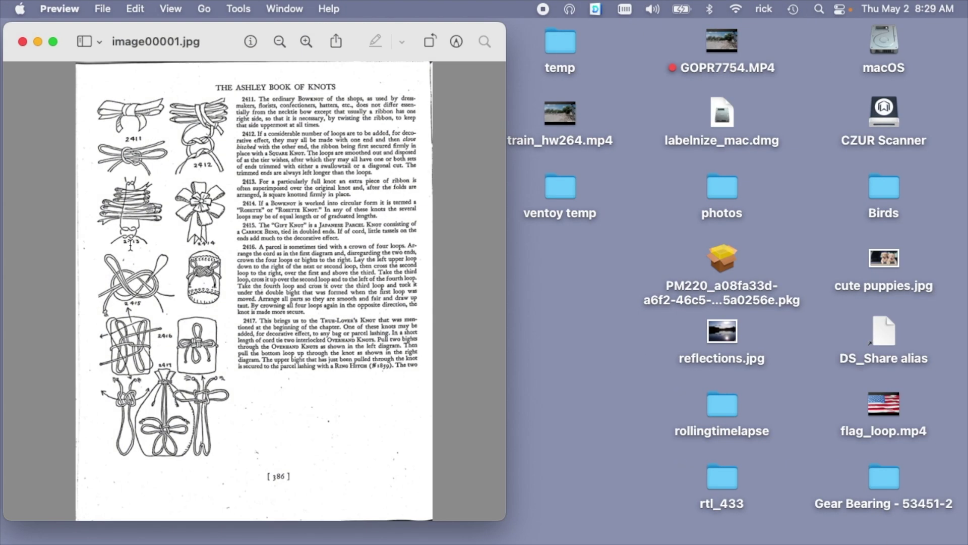
{"action": "left_click", "coordinate": [306, 41]}
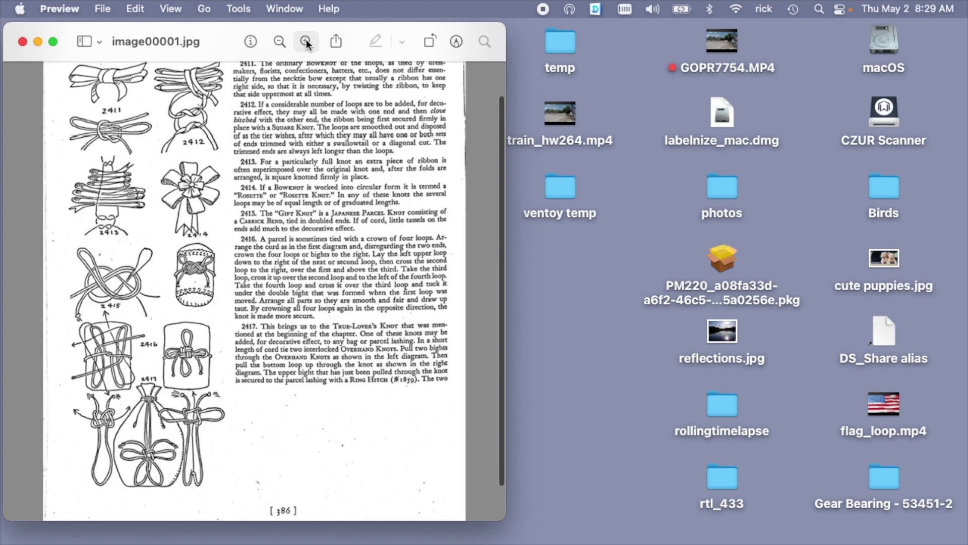
{"action": "left_click", "coordinate": [306, 41]}
{"action": "left_click", "coordinate": [306, 41]}
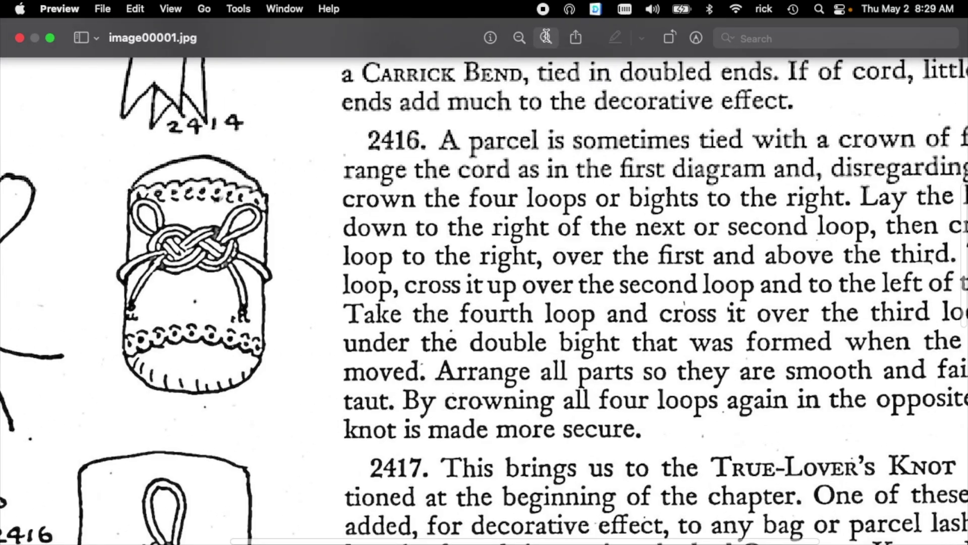
{"action": "left_click", "coordinate": [543, 37]}
{"action": "left_click", "coordinate": [544, 37]}
{"action": "left_click", "coordinate": [545, 38]}
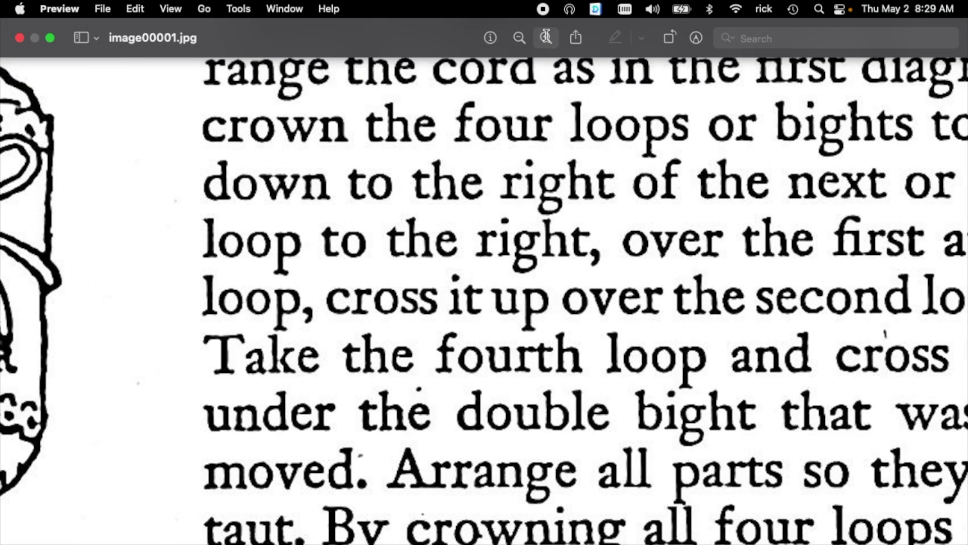
{"action": "mouse_move", "coordinate": [499, 4]}
{"action": "left_click", "coordinate": [519, 38]}
{"action": "left_click", "coordinate": [519, 38]}
{"action": "left_click", "coordinate": [518, 39]}
{"action": "left_click", "coordinate": [519, 38]}
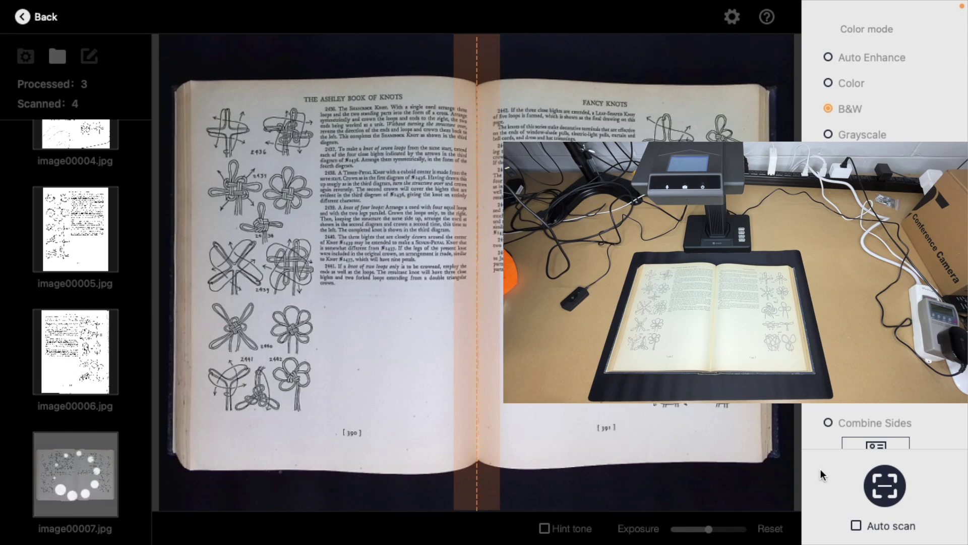
Scroll the file list as further spreads are scanned up to image00008.jpg
{"action": "scroll", "coordinate": [80, 350], "scroll_direction": "down", "scroll_amount": 2}
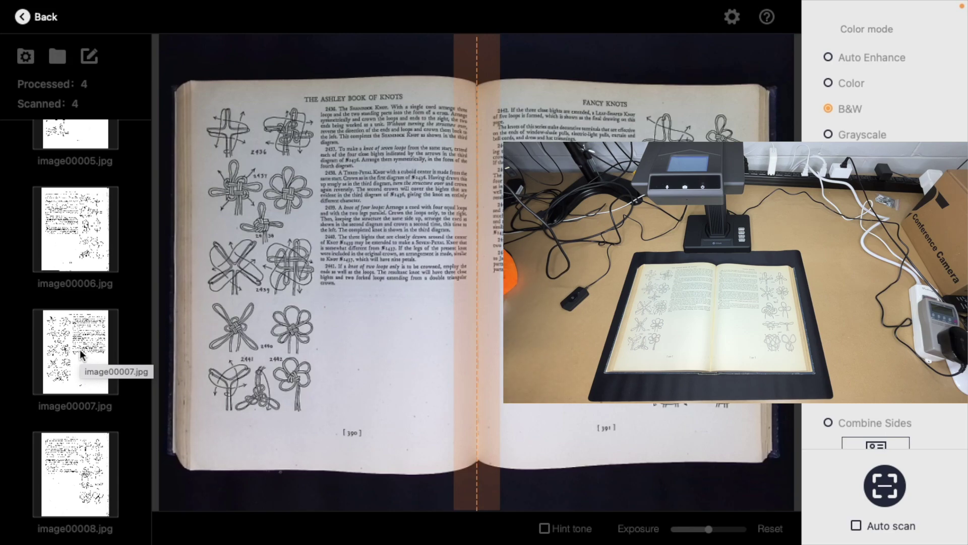
Keep the scanner resolution at the default 24,000,000 in Settings
{"action": "left_click", "coordinate": [731, 16]}
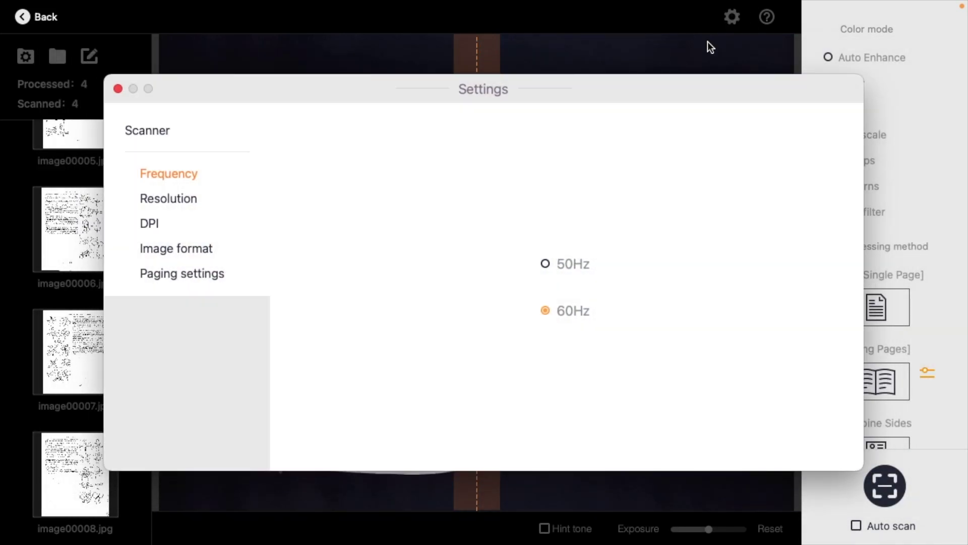
{"action": "left_click", "coordinate": [183, 199]}
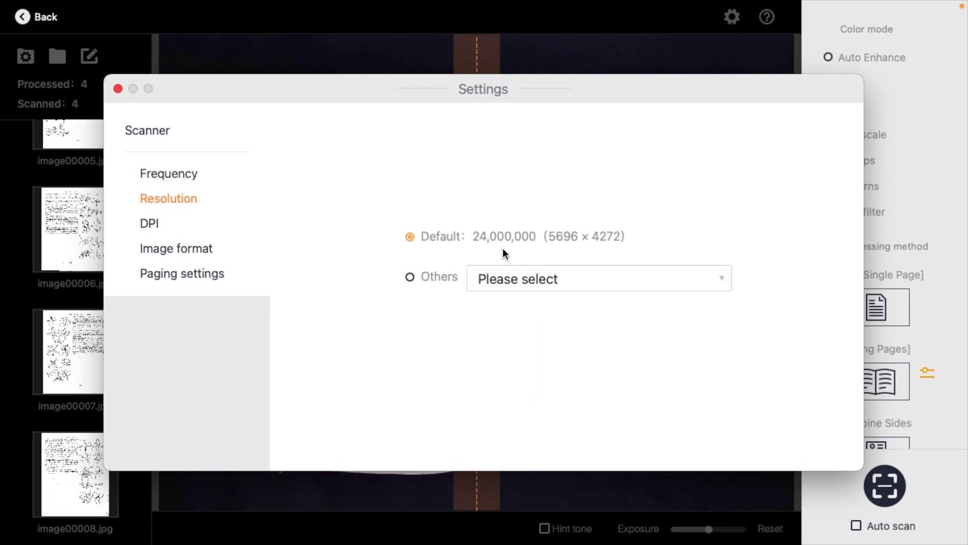
{"action": "left_click", "coordinate": [528, 277]}
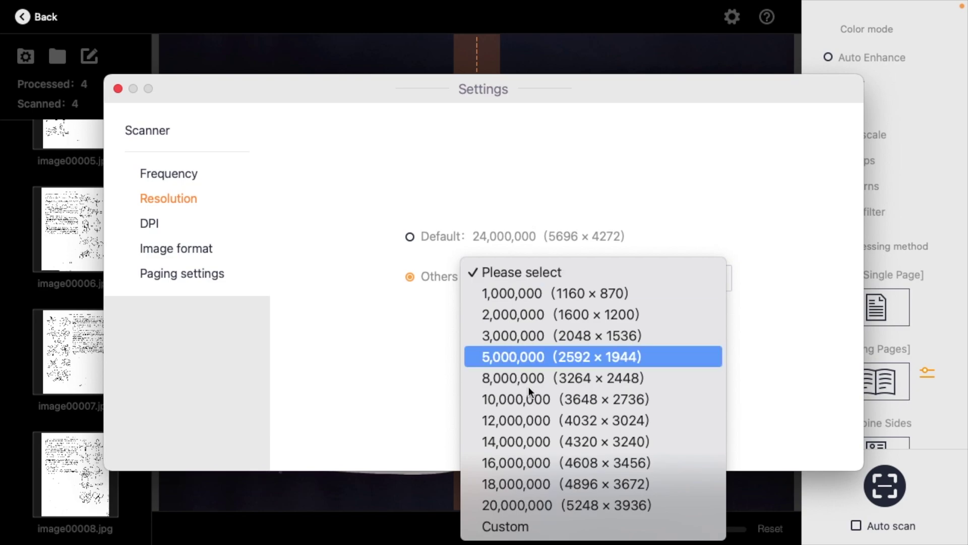
{"action": "left_click", "coordinate": [410, 237]}
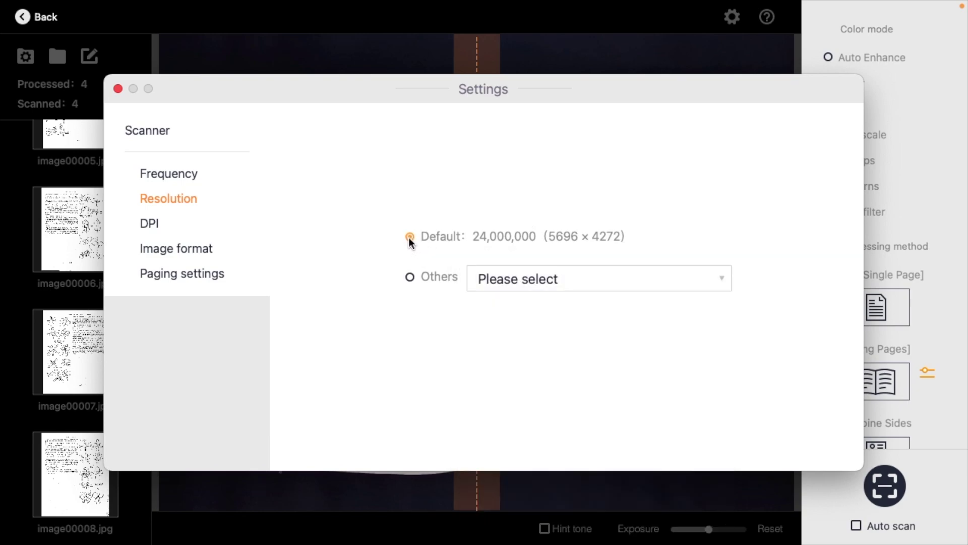
Review the DPI, jpg Medium image format and left-to-right paging settings, then close Settings
{"action": "left_click", "coordinate": [153, 223]}
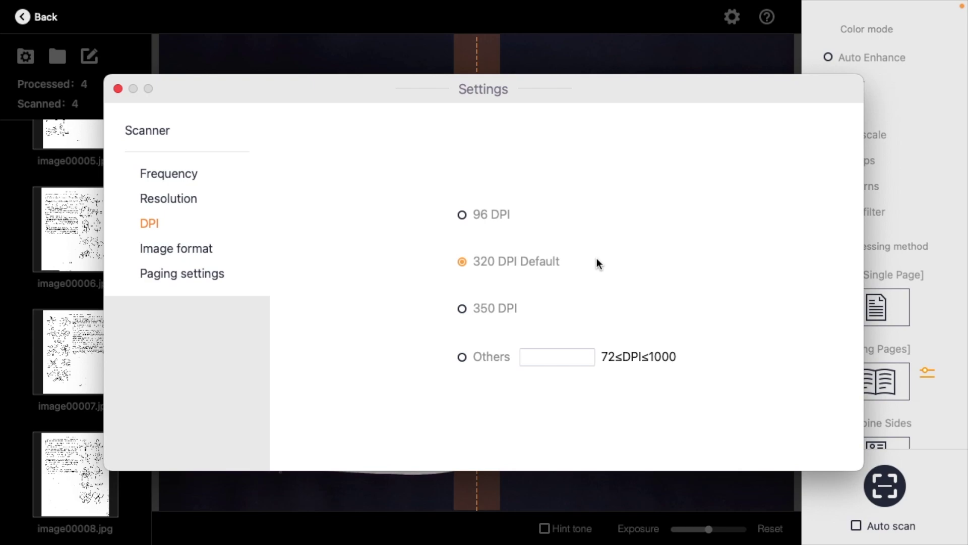
{"action": "key", "text": "Down"}
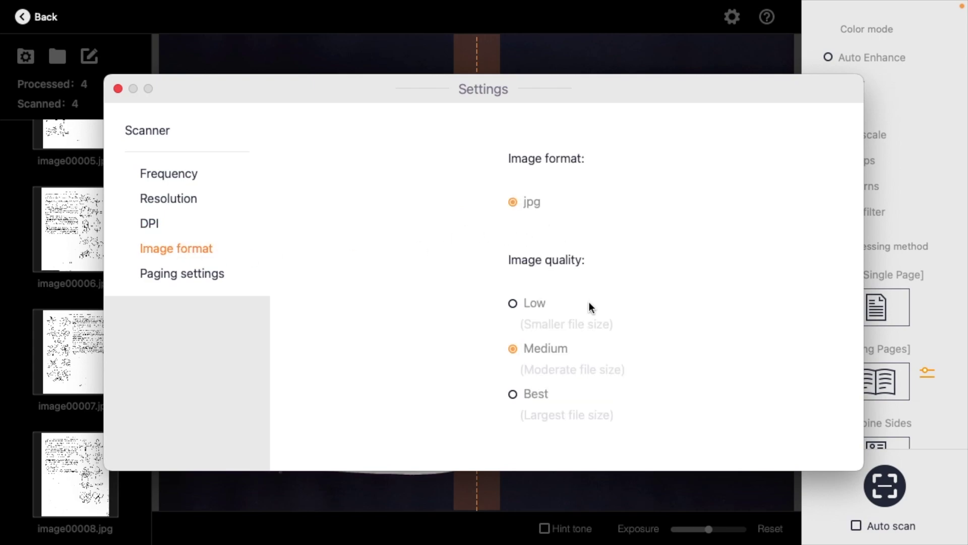
{"action": "left_click", "coordinate": [192, 274]}
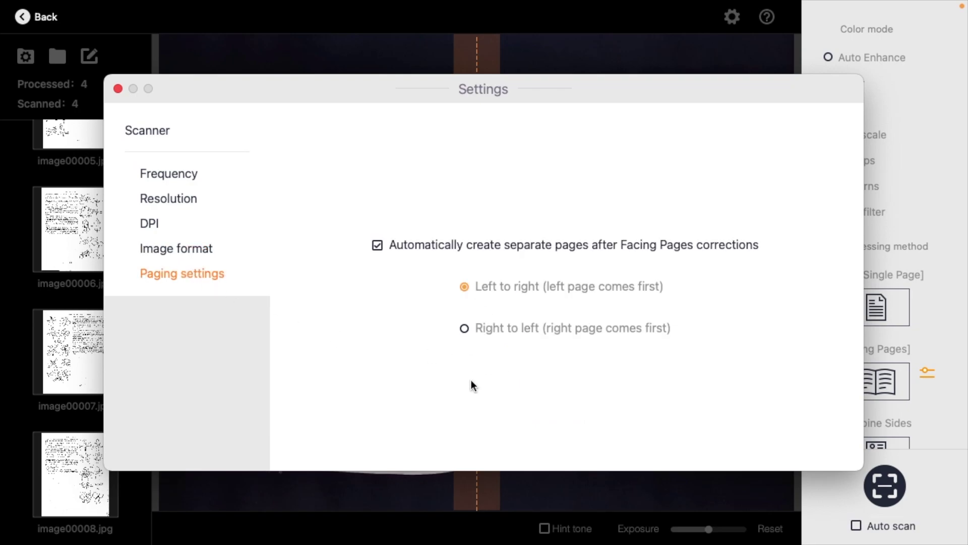
{"action": "left_click", "coordinate": [118, 89]}
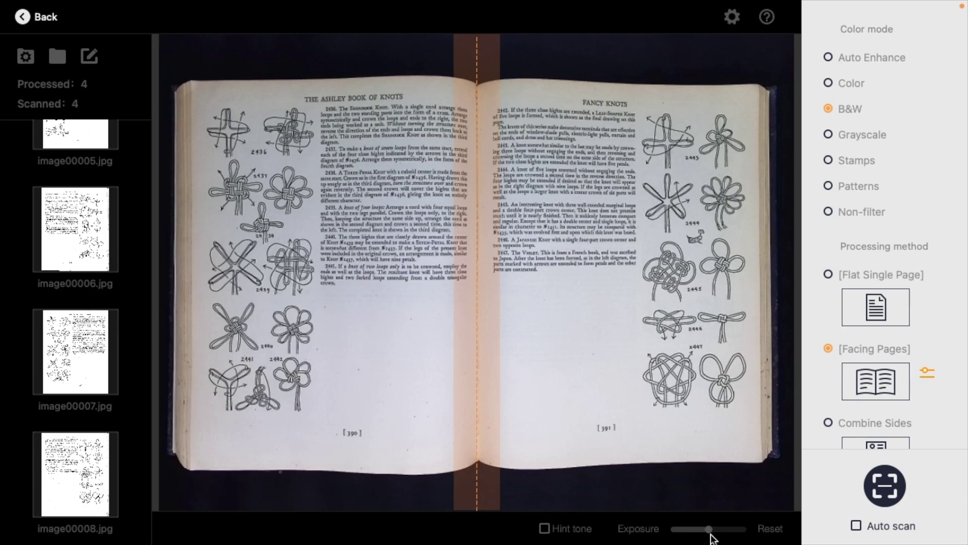
Lower the Exposure slider, then bring it back toward the middle
{"action": "left_click_drag", "start_coordinate": [709, 533], "coordinate": [728, 537]}
{"action": "left_click_drag", "start_coordinate": [744, 529], "coordinate": [679, 529]}
{"action": "left_click", "coordinate": [708, 529]}
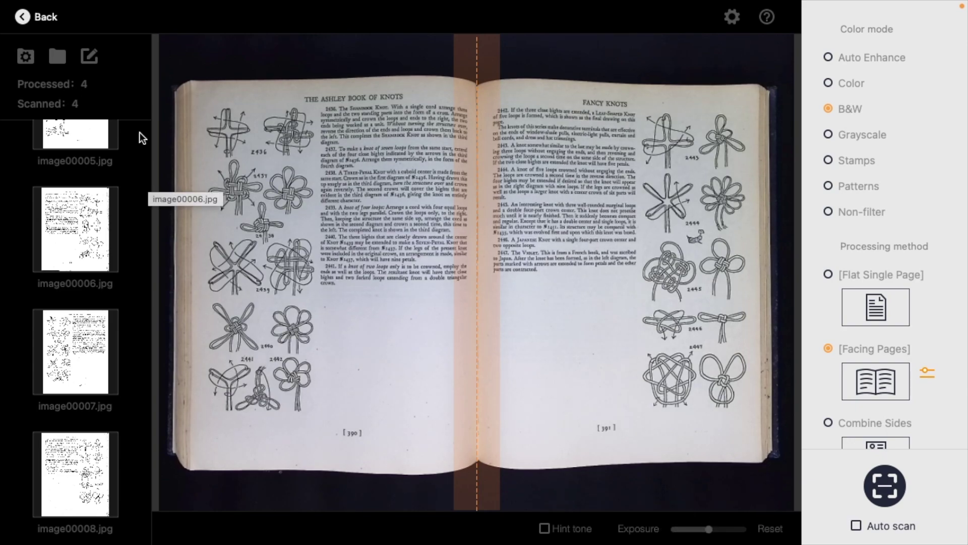
{"action": "scroll", "coordinate": [65, 230], "scroll_direction": "down", "scroll_amount": 1}
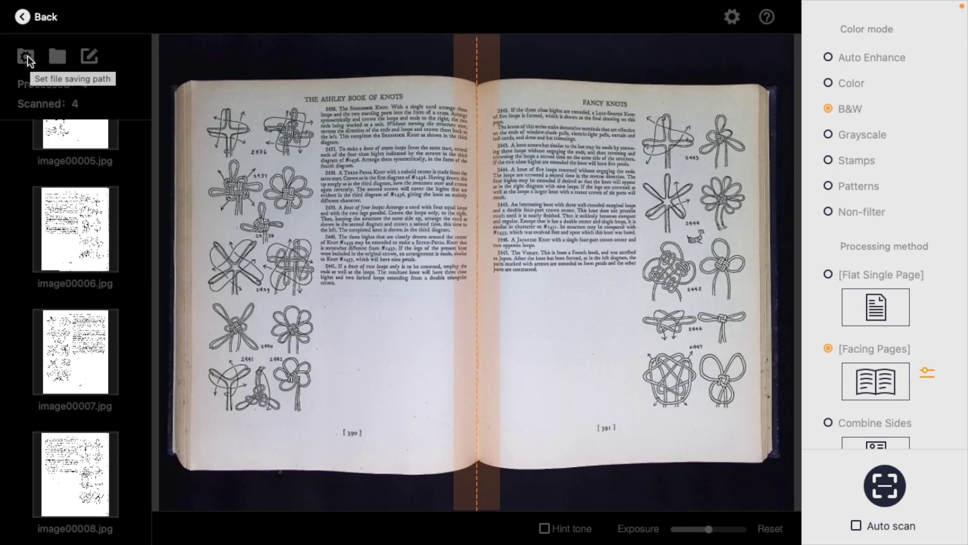
Check the naming Rules without changes and go back to the scanned image list
{"action": "left_click", "coordinate": [91, 57]}
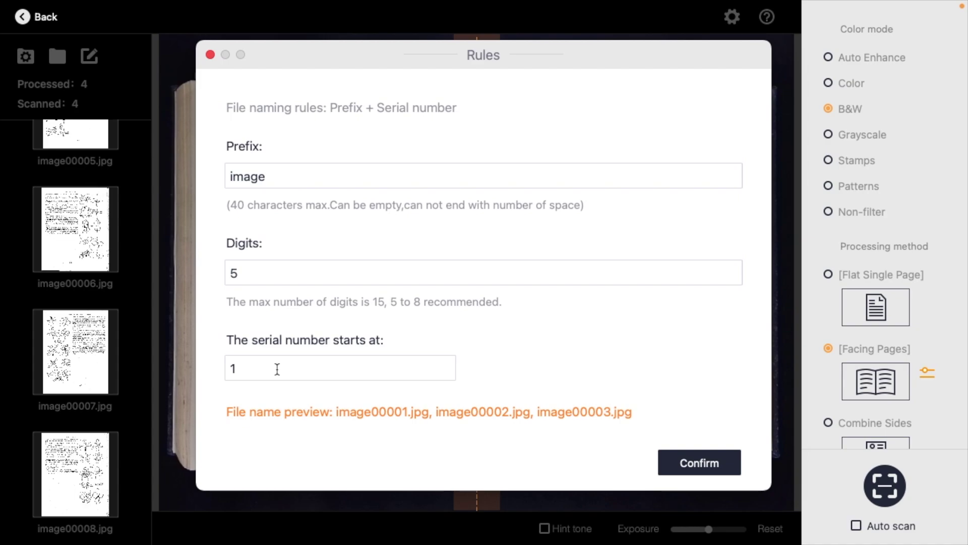
{"action": "left_click", "coordinate": [211, 55]}
{"action": "left_click", "coordinate": [24, 17]}
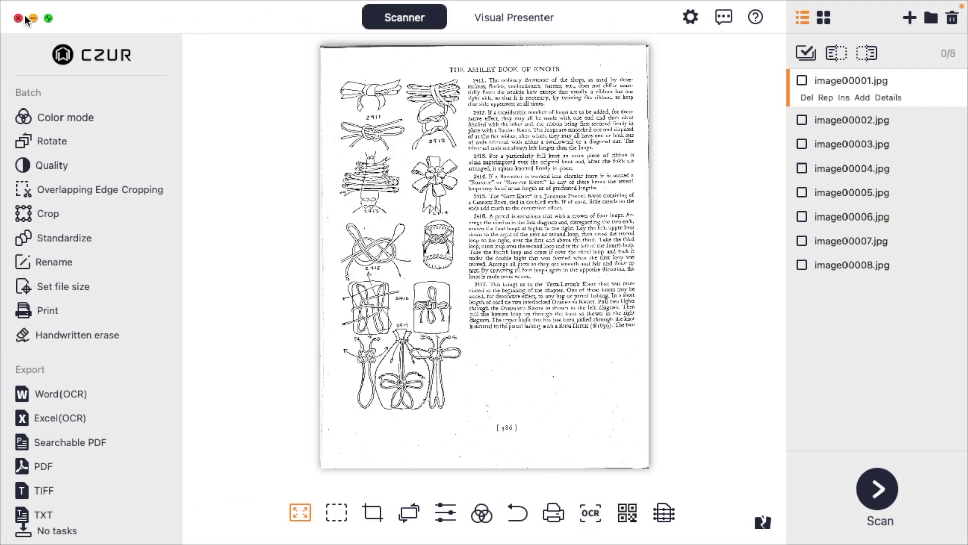
Preview image00002 through image00005, then check images 1, 3, 5 and 7
{"action": "left_click", "coordinate": [833, 117]}
{"action": "left_click", "coordinate": [834, 148]}
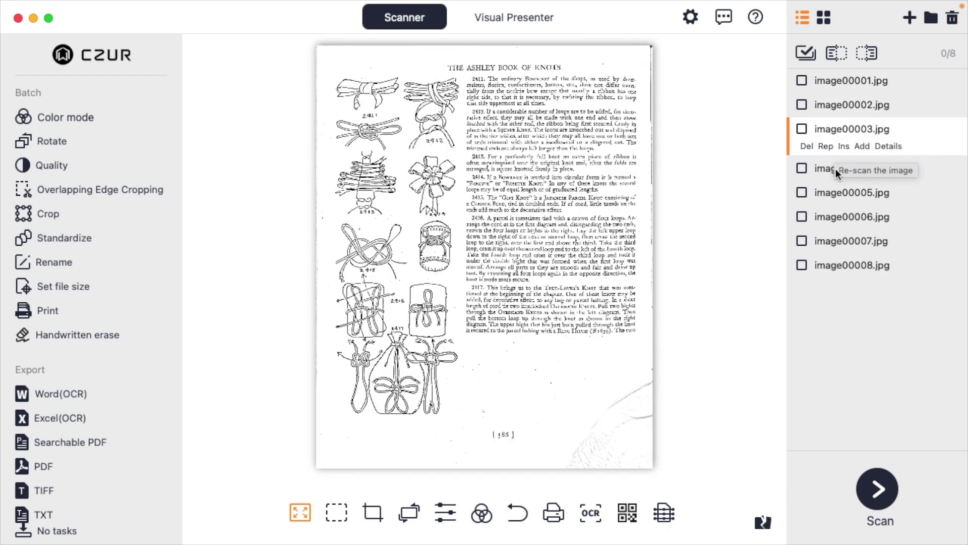
{"action": "left_click", "coordinate": [837, 169]}
{"action": "left_click", "coordinate": [840, 188]}
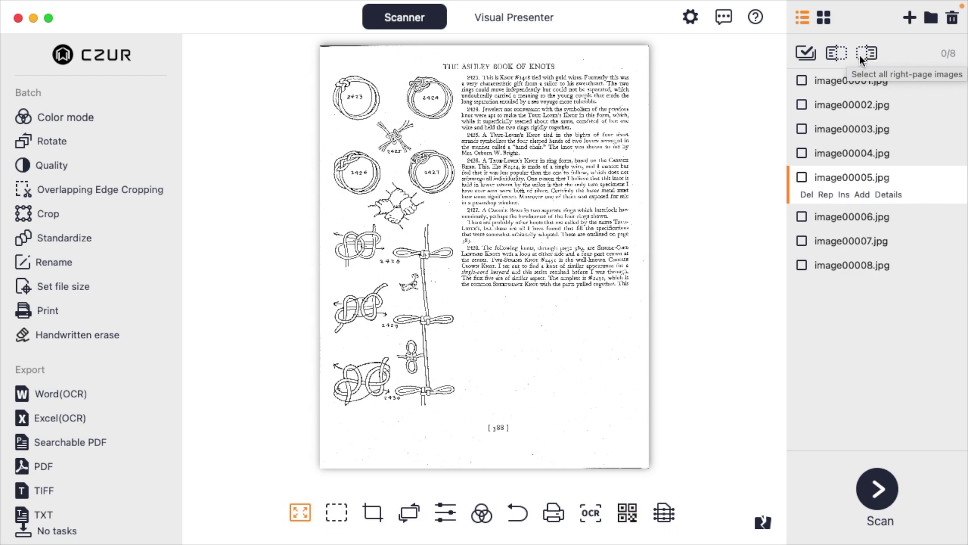
{"action": "left_click", "coordinate": [838, 53]}
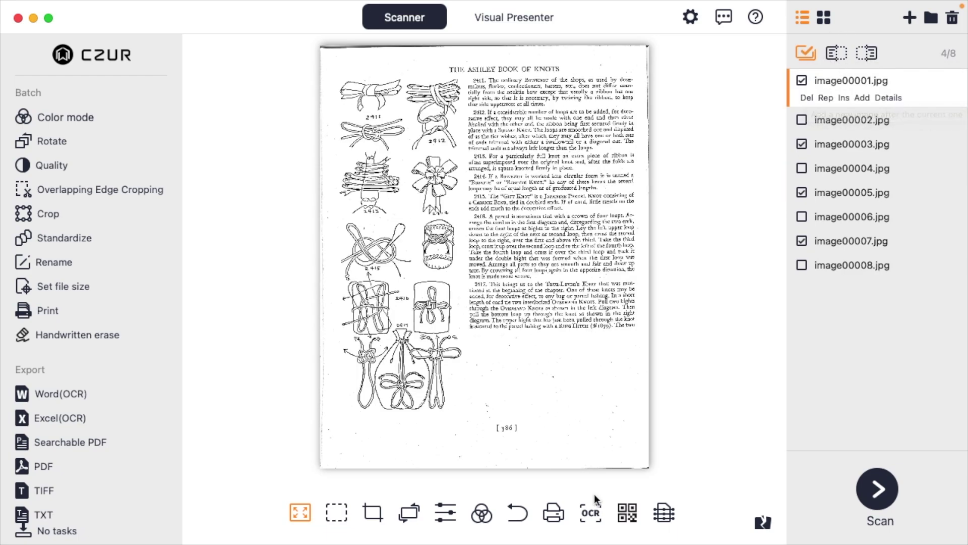
Crop the checked pages to a box around the page, whiting out the grey border
{"action": "left_click", "coordinate": [372, 511]}
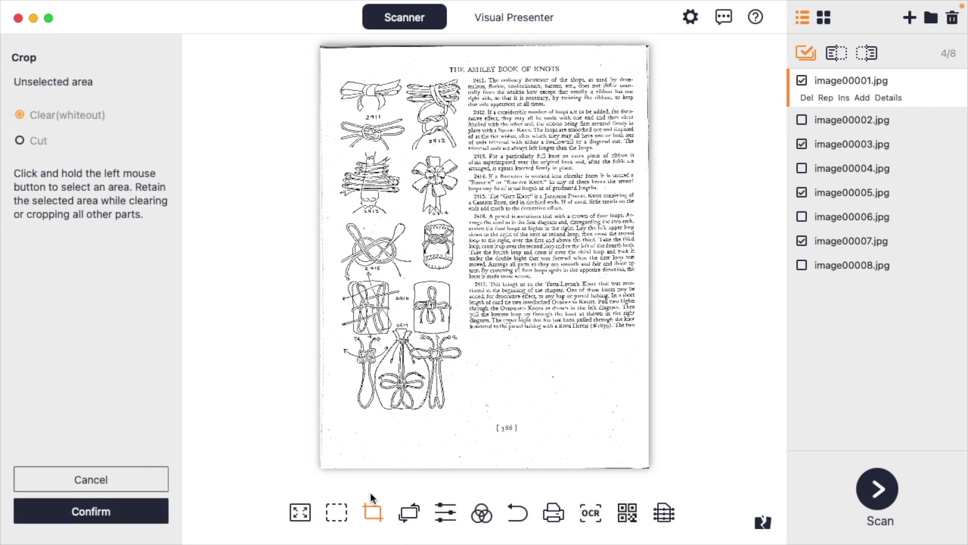
{"action": "left_click_drag", "start_coordinate": [328, 55], "coordinate": [642, 445]}
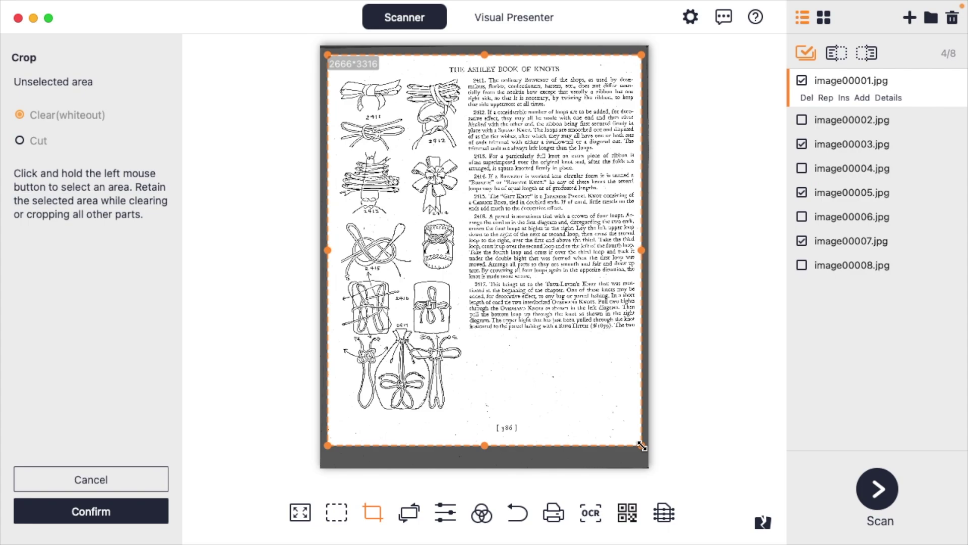
{"action": "key", "text": "super+ctrl+f"}
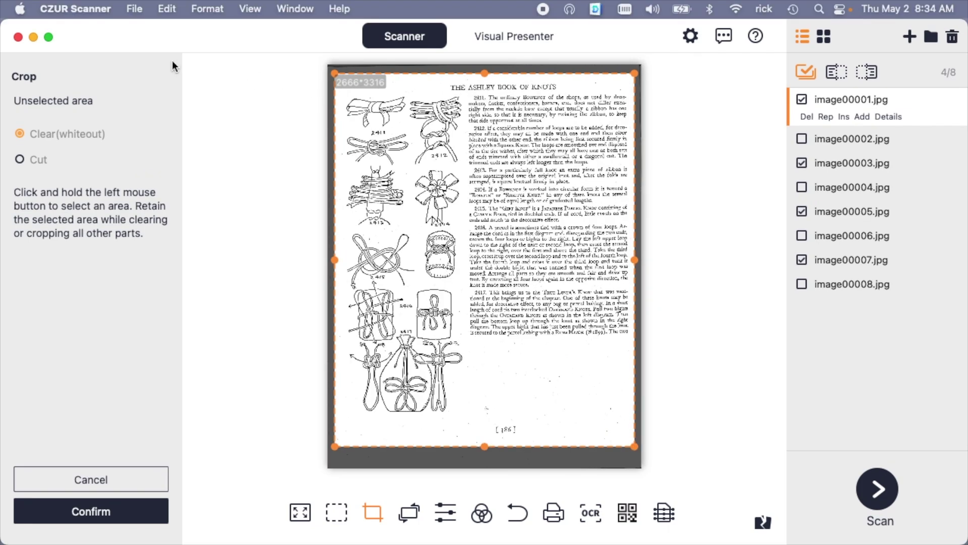
{"action": "left_click", "coordinate": [49, 37]}
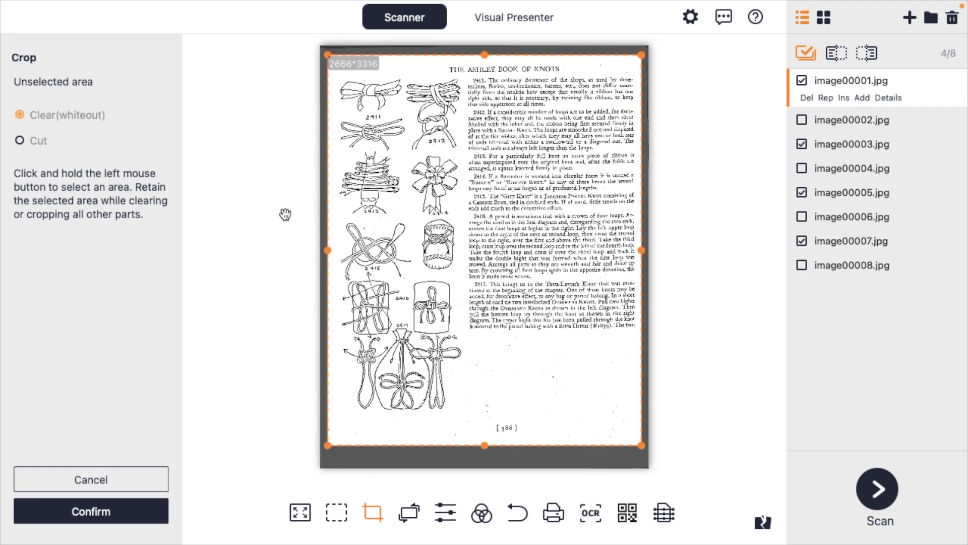
{"action": "left_click", "coordinate": [91, 511]}
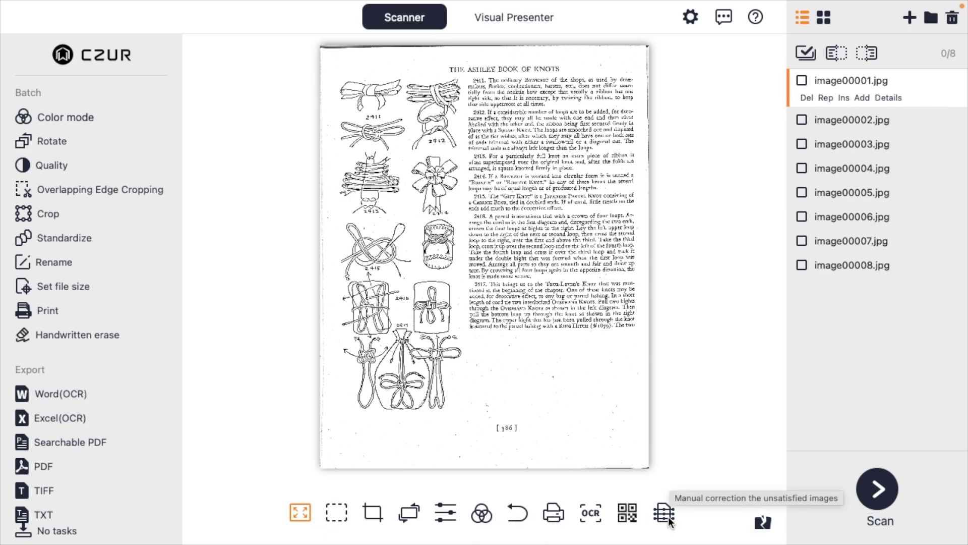
Export the scans with OCR as PDF/A, saved as 'book' on the Desktop
{"action": "left_click", "coordinate": [589, 513]}
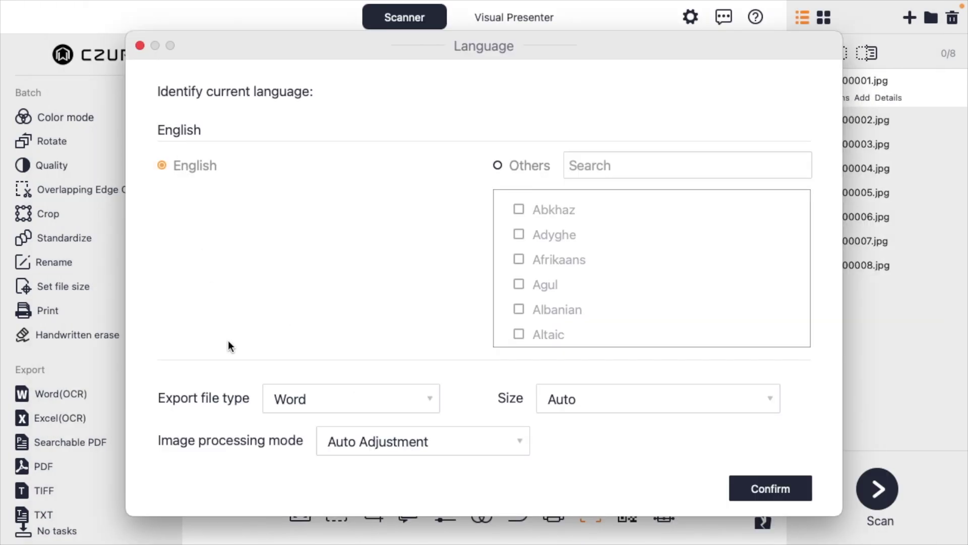
{"action": "left_click", "coordinate": [319, 400]}
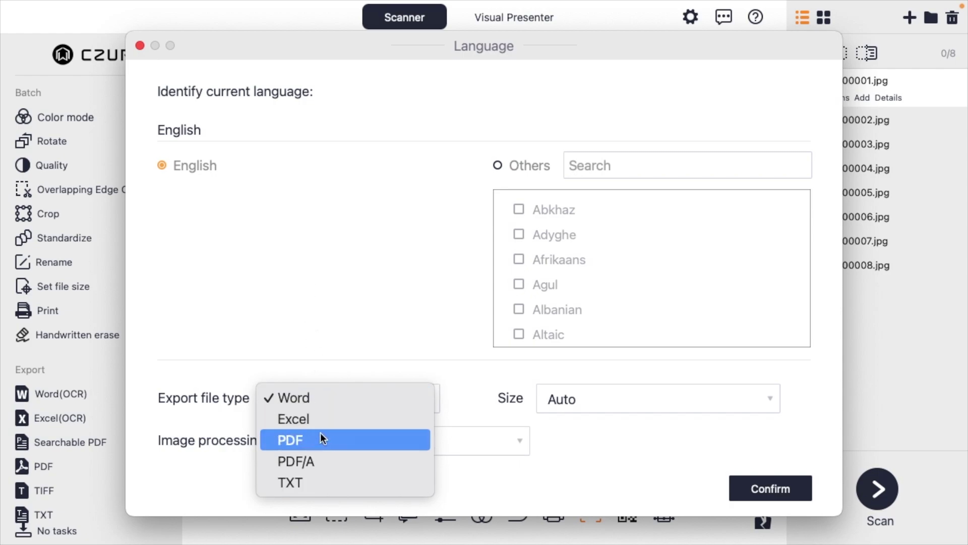
{"action": "left_click", "coordinate": [328, 460]}
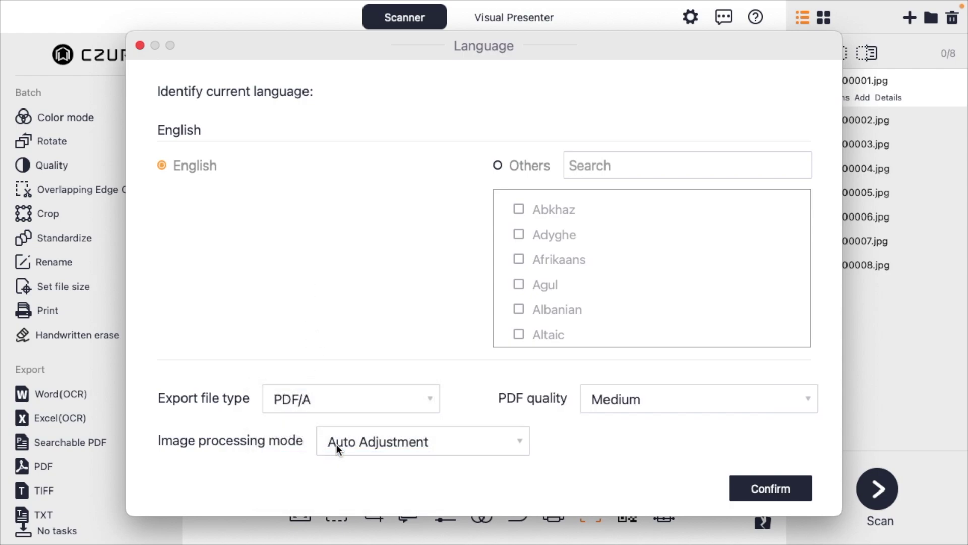
{"action": "left_click", "coordinate": [777, 490]}
{"action": "type", "text": "book"}
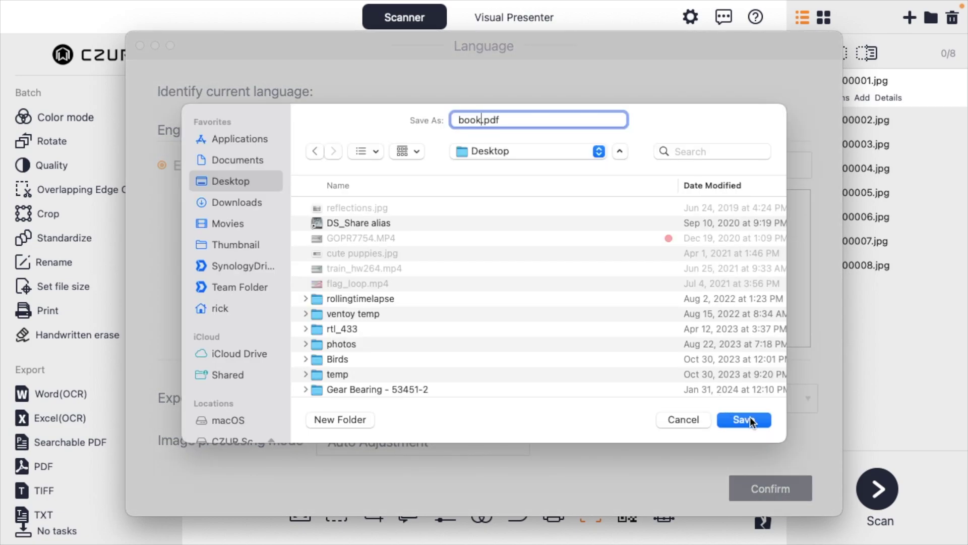
{"action": "left_click", "coordinate": [751, 419]}
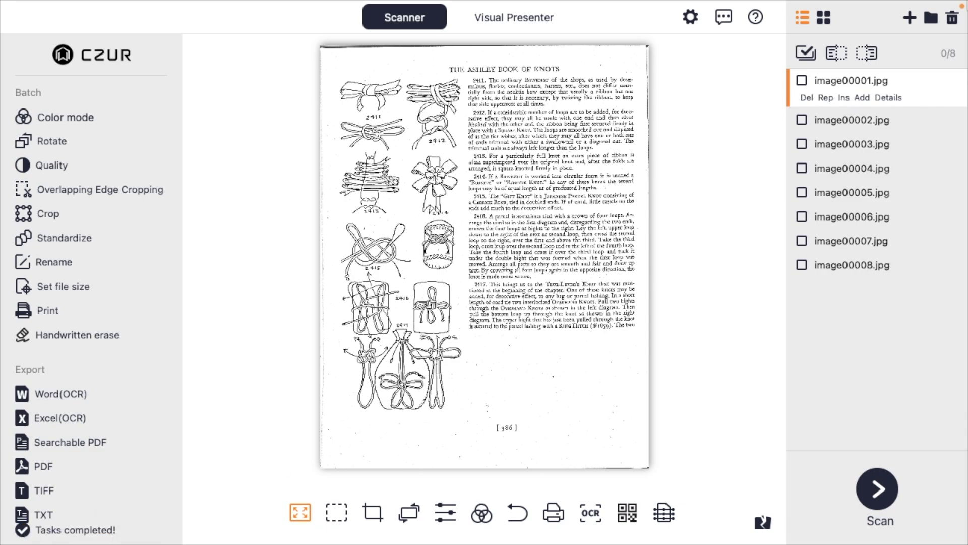
Switch to Desktop 1 and open book.pdf in Preview
{"action": "mouse_move", "coordinate": [686, 3]}
{"action": "key", "text": "ctrl+Up"}
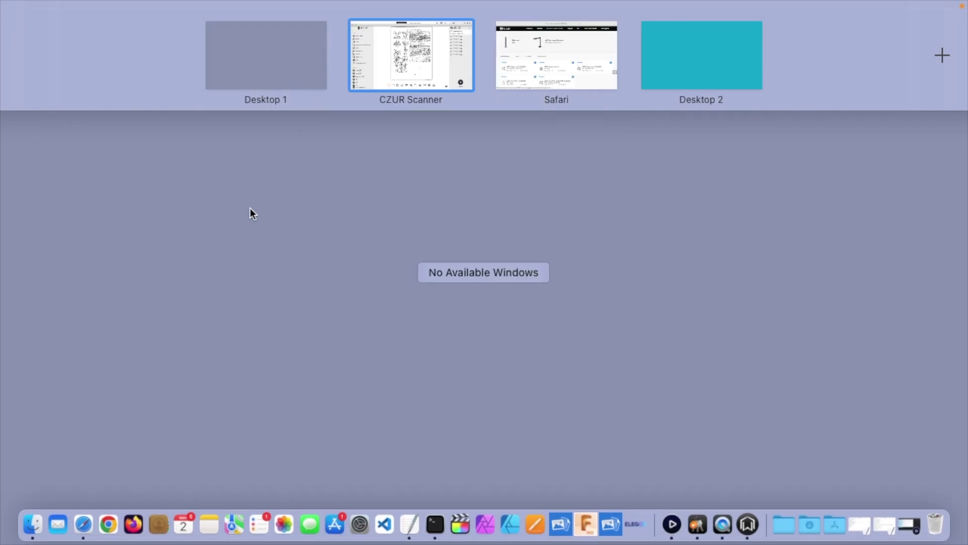
{"action": "left_click", "coordinate": [270, 74]}
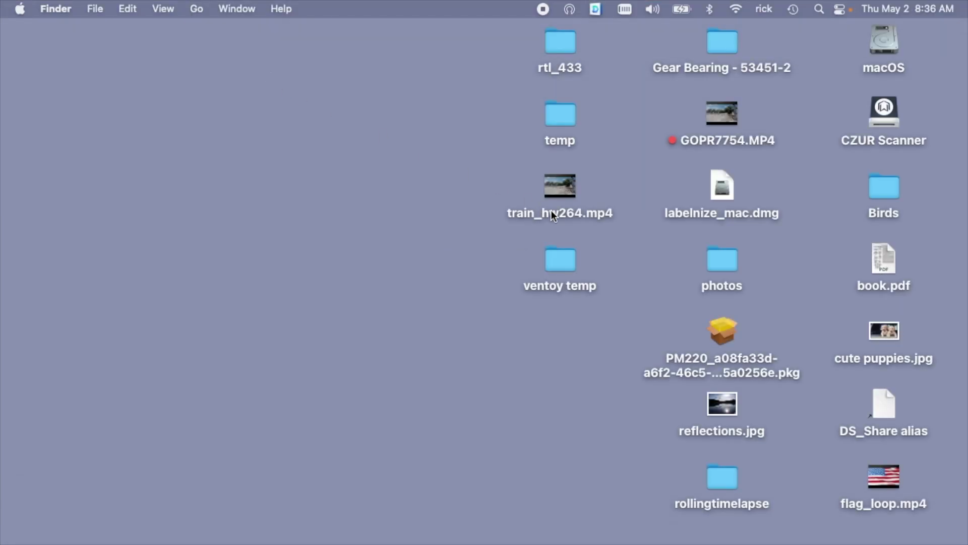
{"action": "double_click", "coordinate": [883, 258]}
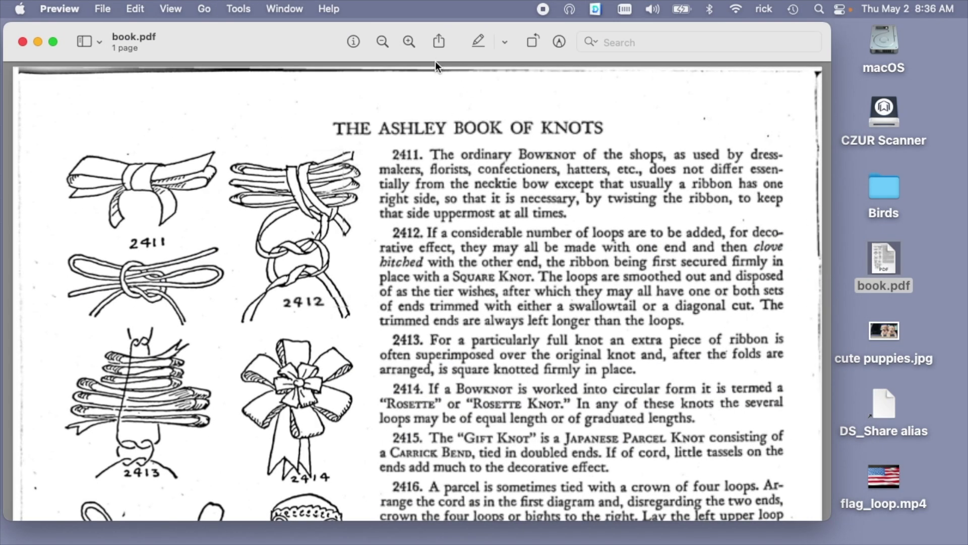
Select the recognised text of paragraph 2411 on the page
{"action": "left_click", "coordinate": [410, 40]}
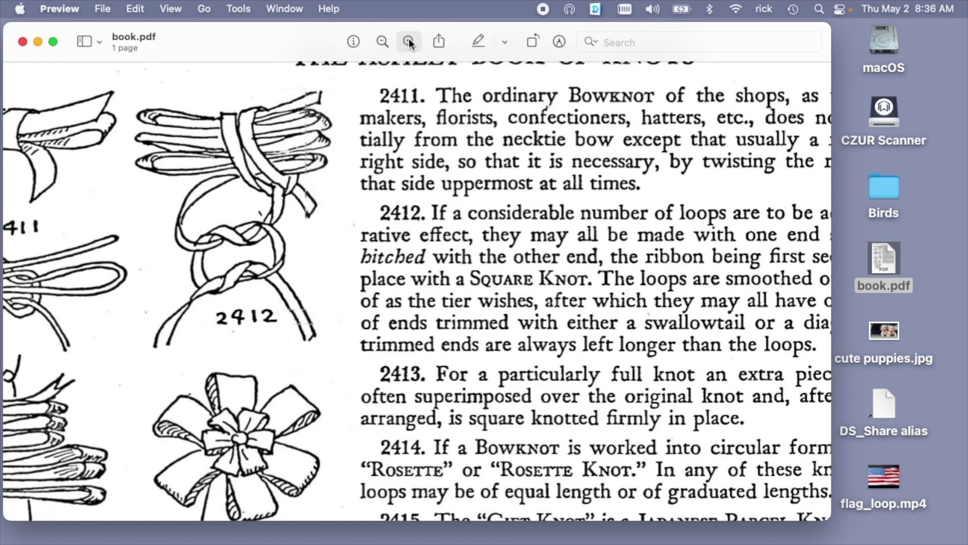
{"action": "left_click", "coordinate": [384, 42]}
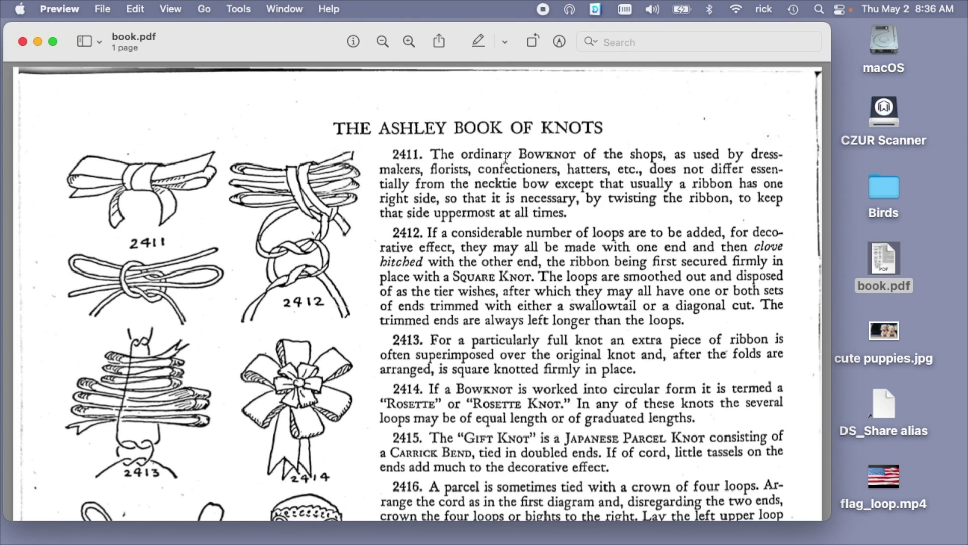
{"action": "left_click_drag", "start_coordinate": [433, 157], "coordinate": [577, 225]}
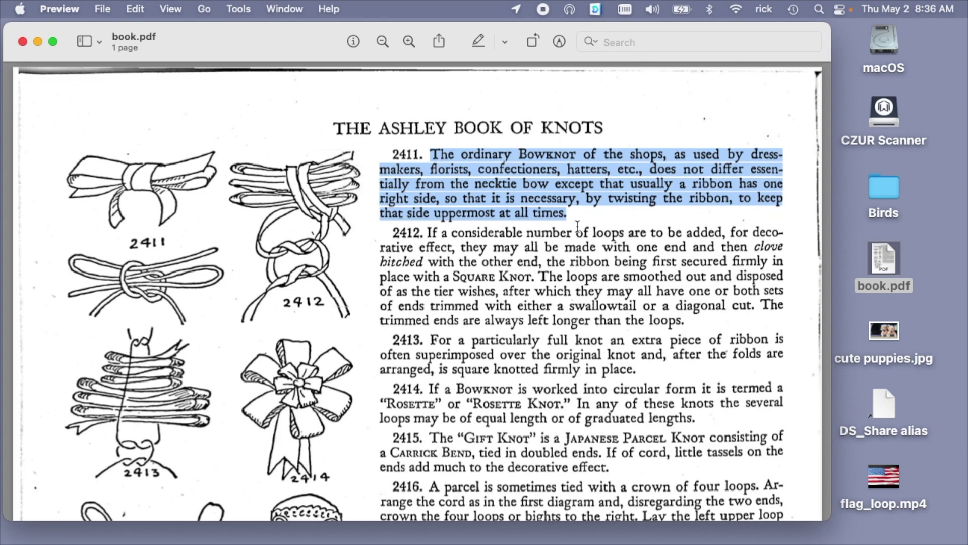
Paste the copied paragraph 2411 text into a new TextEdit document, then close it
{"action": "key", "text": "super+space"}
{"action": "type", "text": "tex"}
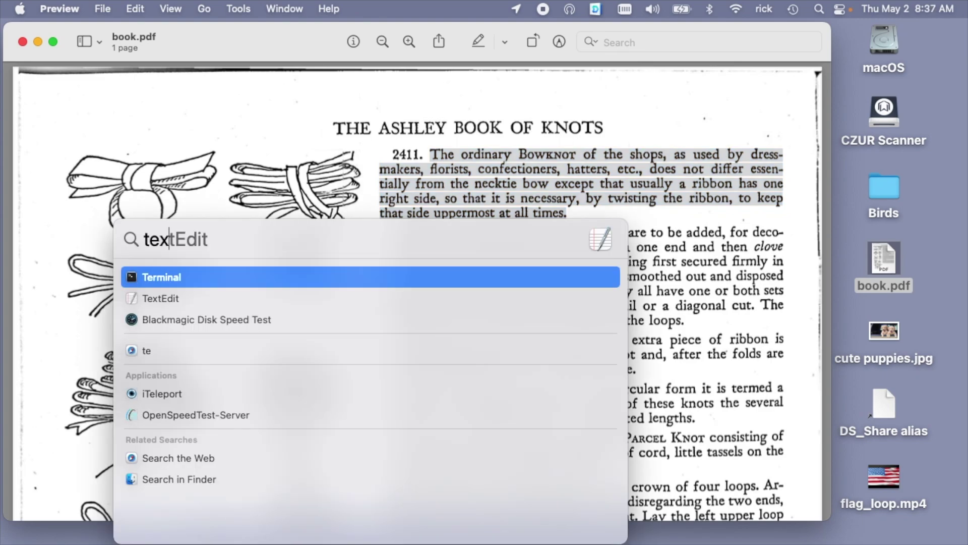
{"action": "key", "text": "Return"}
{"action": "type", "text": "The ordinary Bowknot of the shops, as used by dress makers, florists, confectioners, hatters, etc., does not differ essen tially from the necktie bow except that usually a ribbon has one right side, so that it is necessary, by twisting the ribbon, to keep that side uppermost at all times."}
{"action": "left_click_drag", "start_coordinate": [247, 83], "coordinate": [400, 236]}
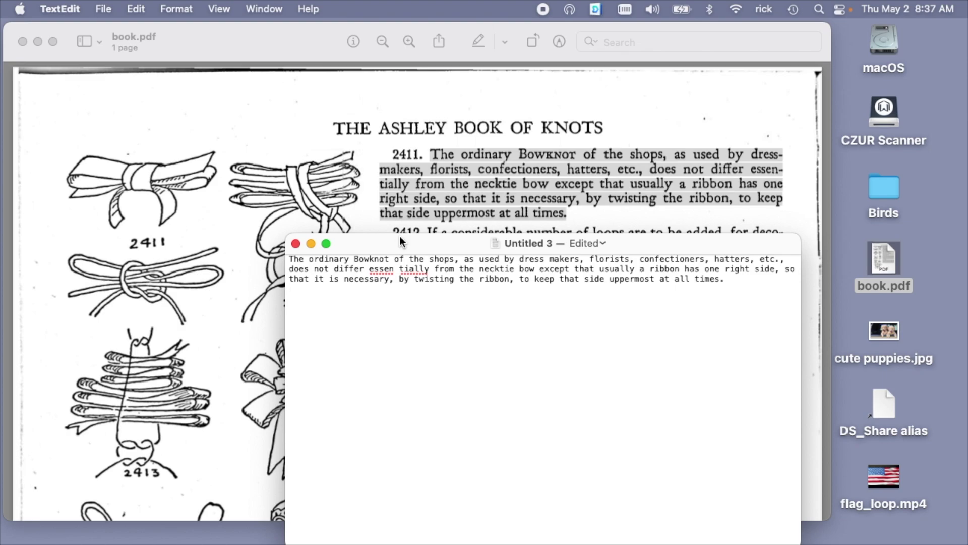
{"action": "left_click", "coordinate": [297, 243]}
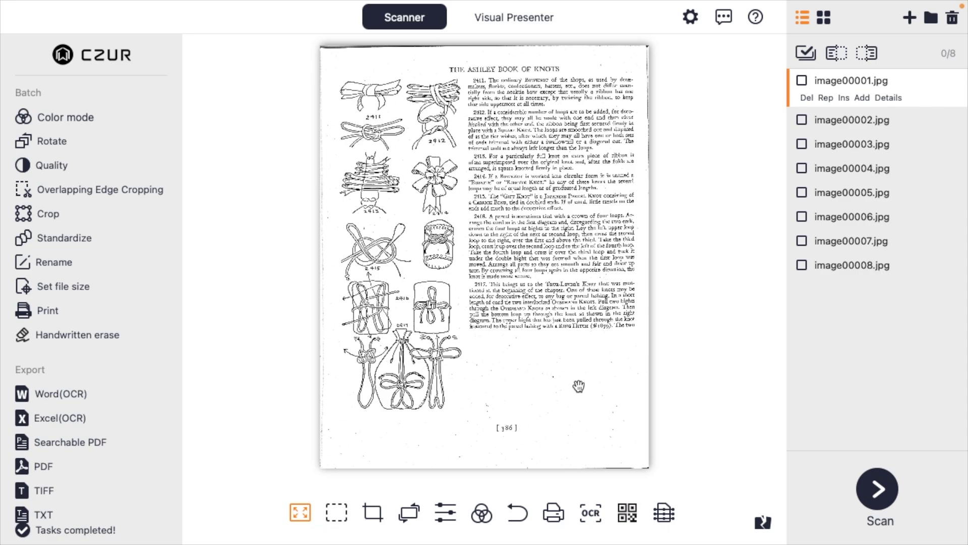
Show image00001.jpg's file details and start a new scan from the live camera view
{"action": "left_click", "coordinate": [858, 121]}
{"action": "left_click", "coordinate": [858, 79]}
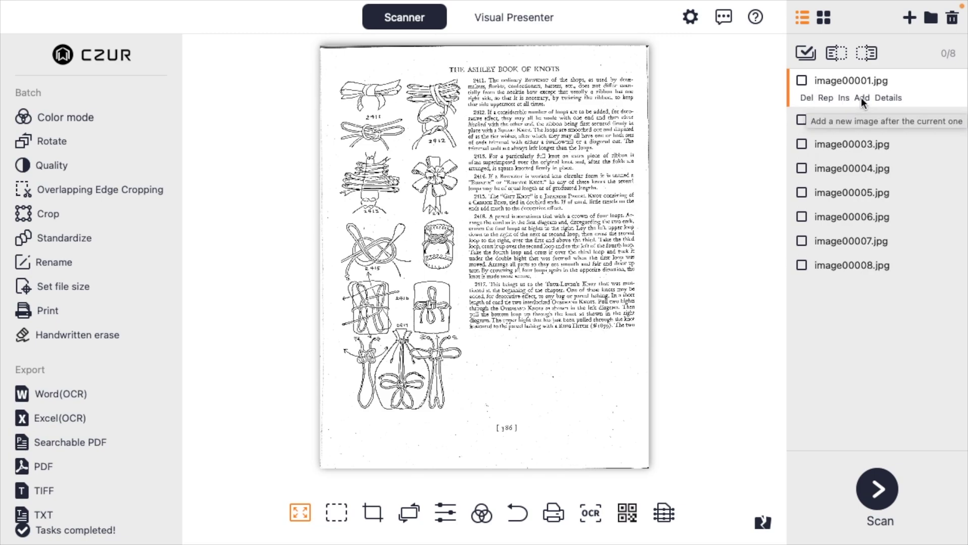
{"action": "left_click", "coordinate": [893, 97]}
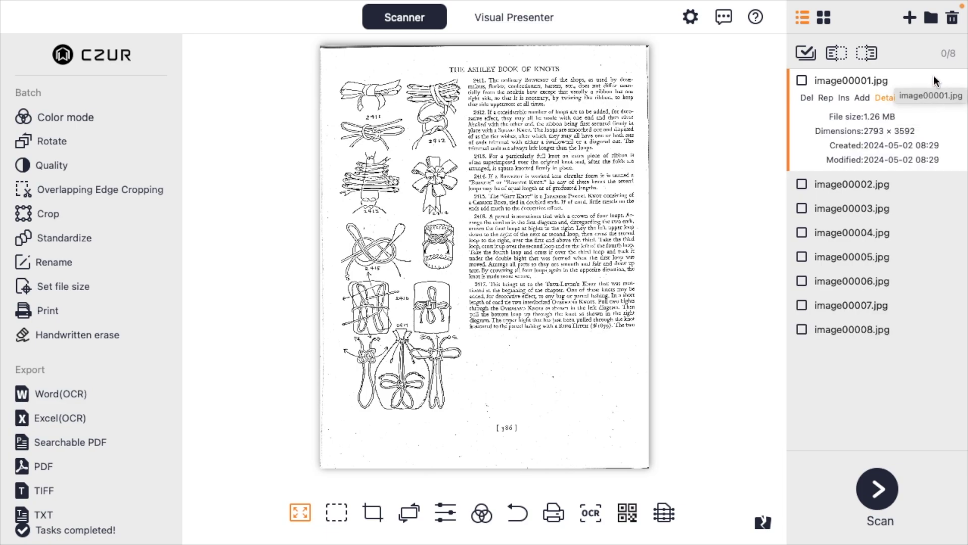
{"action": "left_click", "coordinate": [879, 489]}
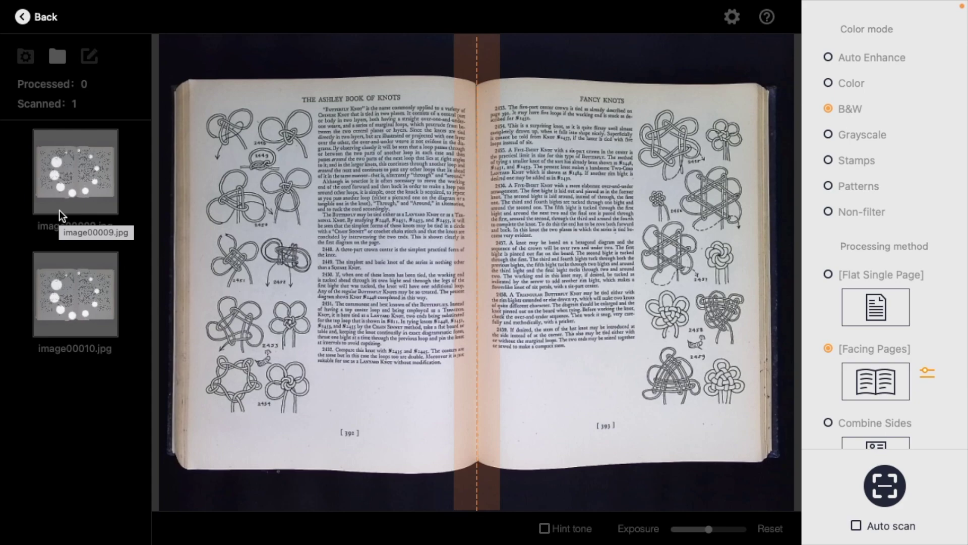
Open the new scan image00009.jpg in Preview and jump to its CZURImages folder
{"action": "left_click", "coordinate": [27, 60]}
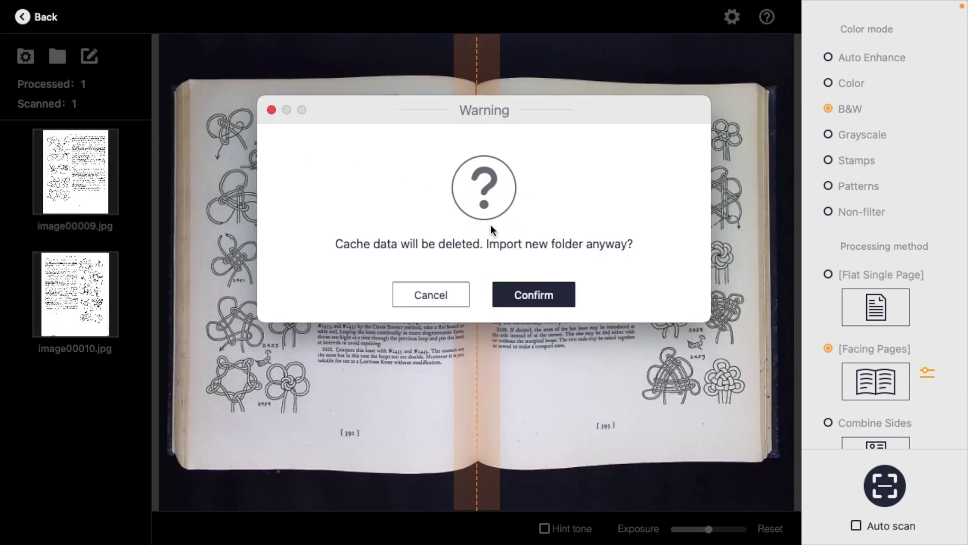
{"action": "left_click", "coordinate": [464, 290]}
{"action": "double_click", "coordinate": [87, 162]}
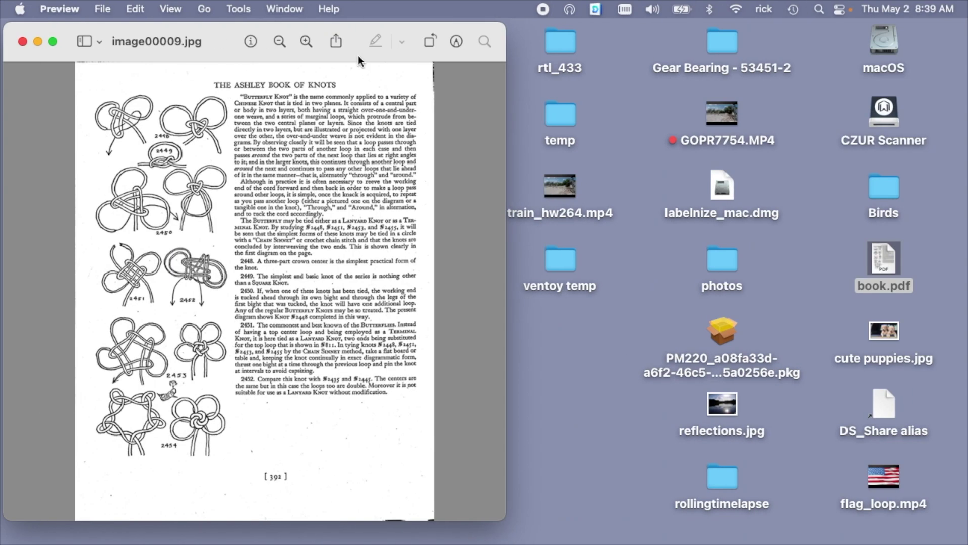
{"action": "left_click", "coordinate": [183, 41], "text": "super"}
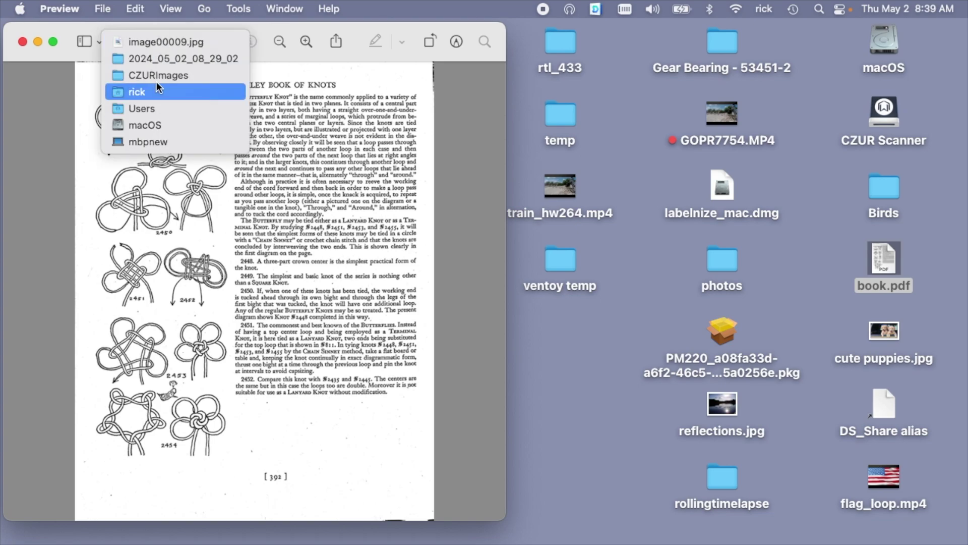
{"action": "left_click", "coordinate": [178, 76]}
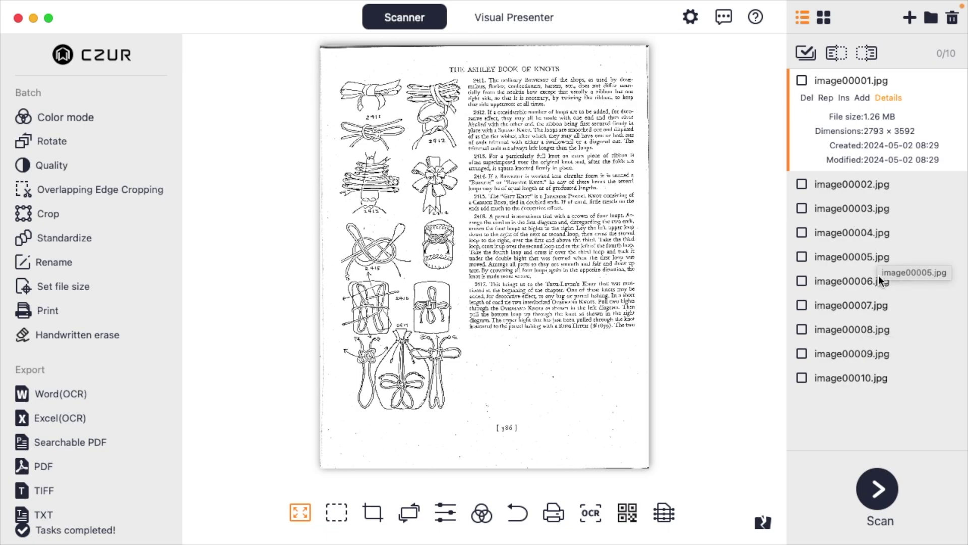
Hide the file details and quit CZUR Scanner, discarding the cache
{"action": "left_click", "coordinate": [888, 97]}
{"action": "key", "text": "super+q"}
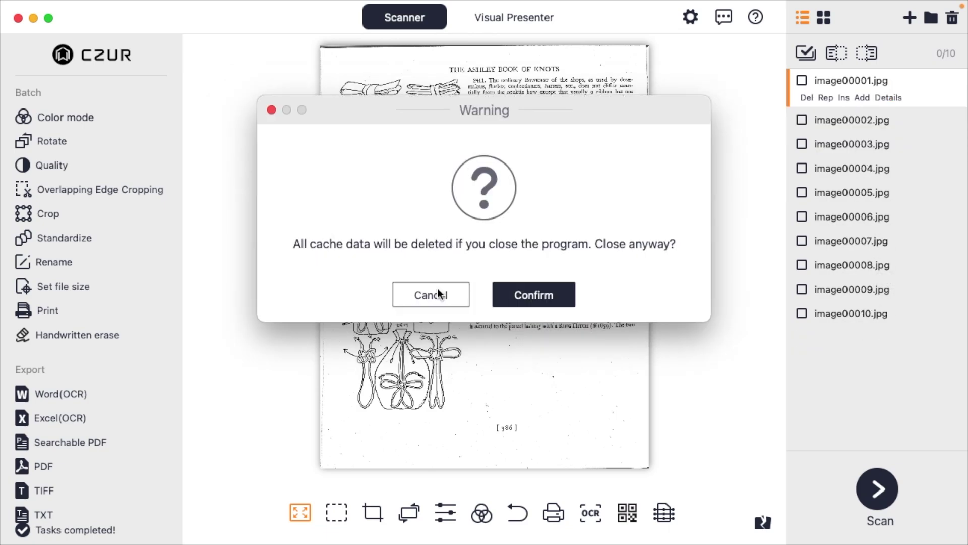
{"action": "left_click", "coordinate": [527, 295]}
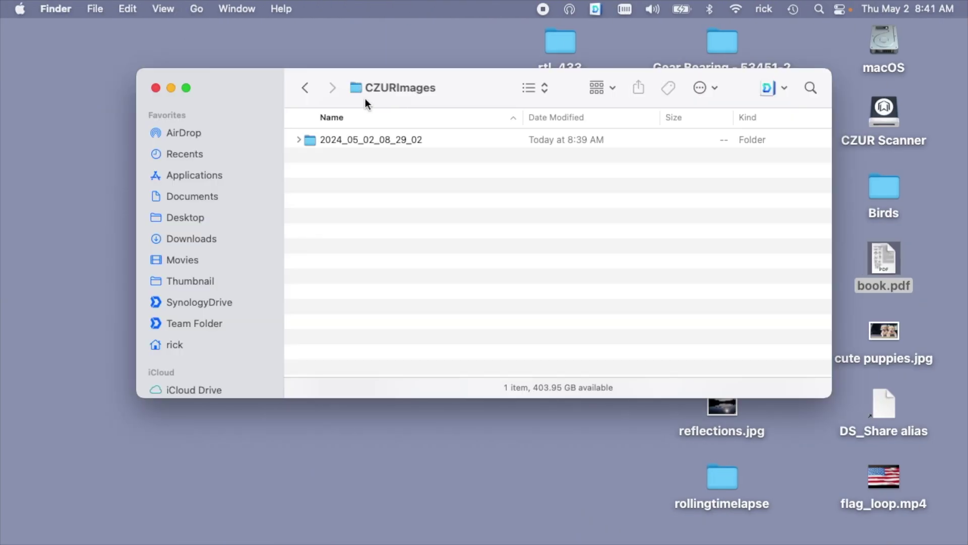
Quick Look through image00001.jpg to image00010.jpg in the dated scan folder
{"action": "left_click", "coordinate": [299, 140]}
{"action": "left_click", "coordinate": [372, 151]}
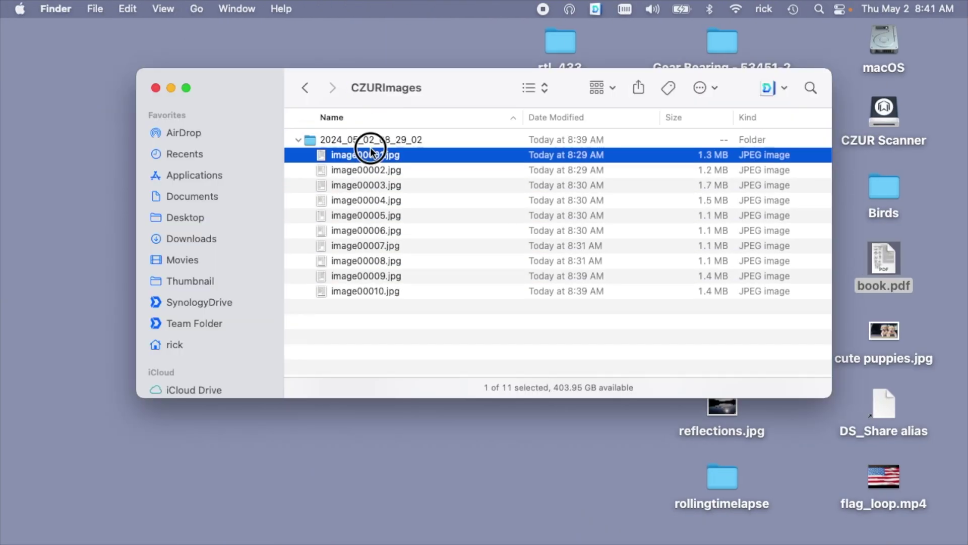
{"action": "key", "text": "space"}
{"action": "key", "text": "Down"}
{"action": "key", "text": "Down"}
{"action": "key", "text": "Down"}
{"action": "key", "text": "Down"}
{"action": "key", "text": "Down"}
{"action": "key", "text": "Down"}
{"action": "key", "text": "Down"}
{"action": "key", "text": "Down"}
{"action": "key", "text": "space"}
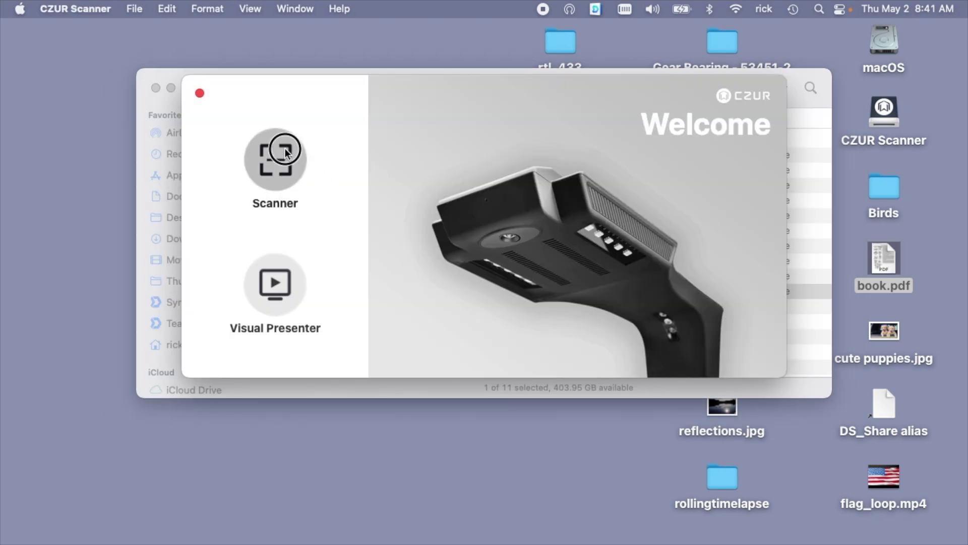
Import the 2024_05_02_08_29_02 folder back into the CZUR Scanner workspace
{"action": "left_click", "coordinate": [287, 157]}
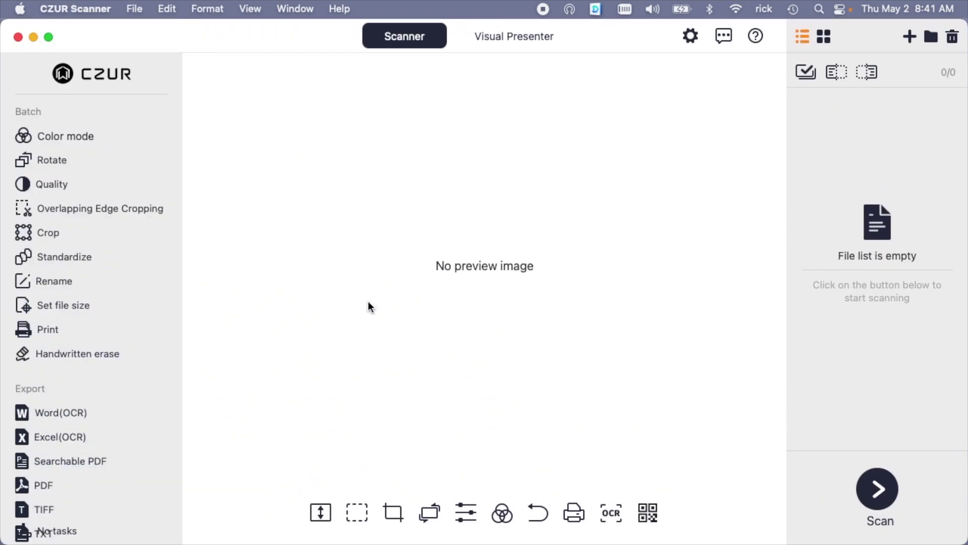
{"action": "left_click", "coordinate": [135, 9]}
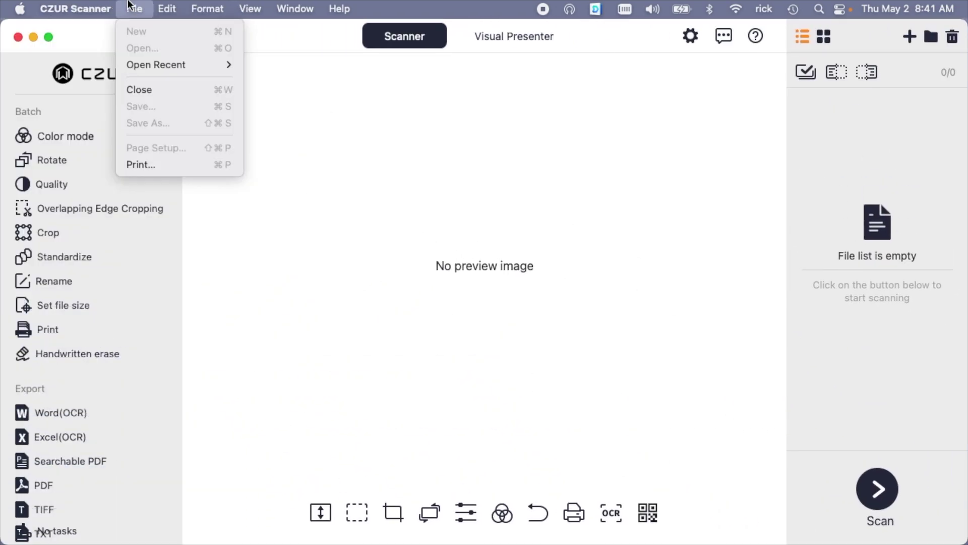
{"action": "left_click", "coordinate": [538, 163]}
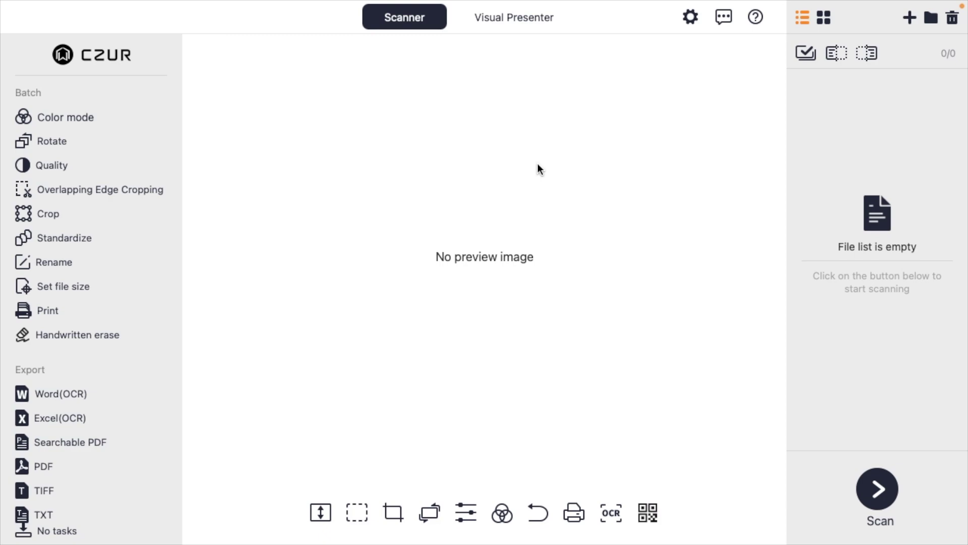
{"action": "left_click", "coordinate": [910, 18]}
{"action": "left_click", "coordinate": [368, 131]}
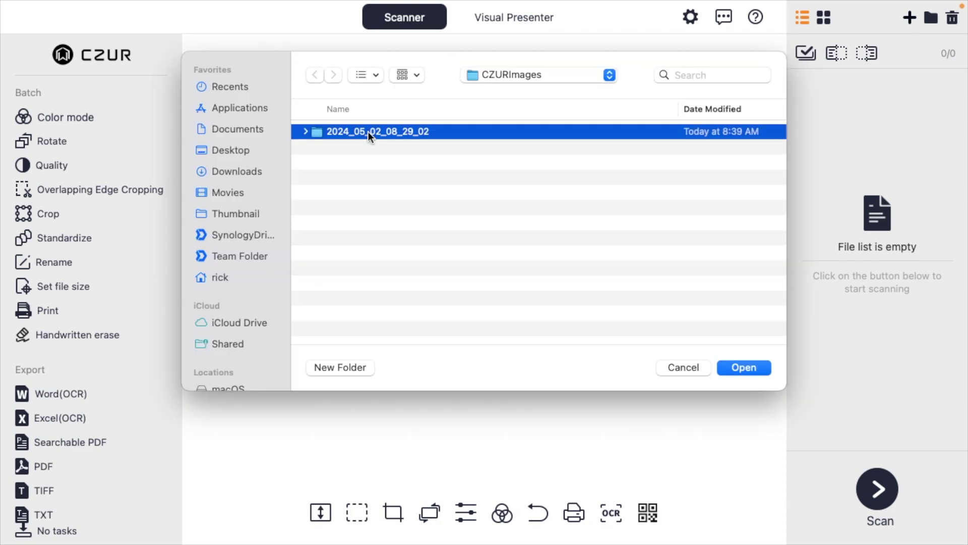
{"action": "left_click", "coordinate": [756, 367]}
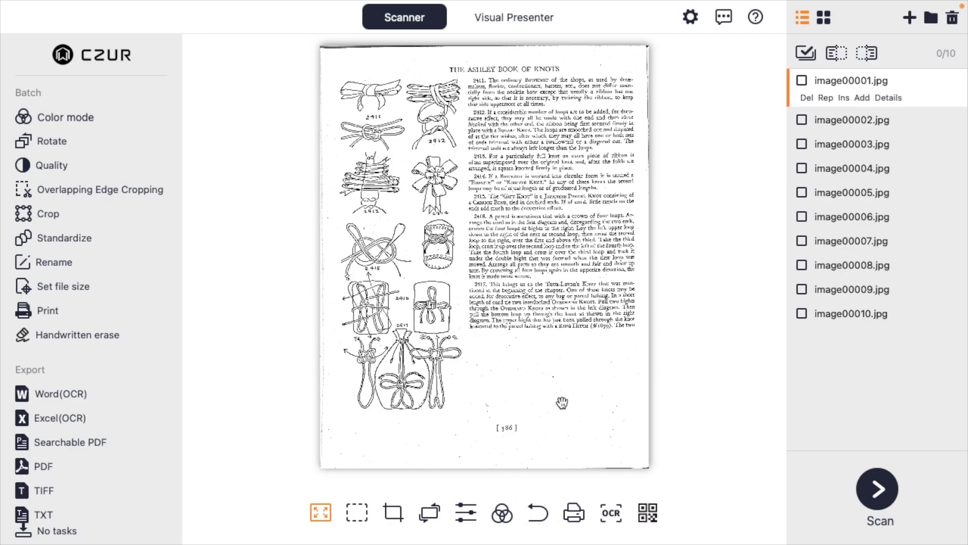
Quit CZUR Scanner and open image00001.jpg in Pixelmator Pro
{"action": "key", "text": "super+q"}
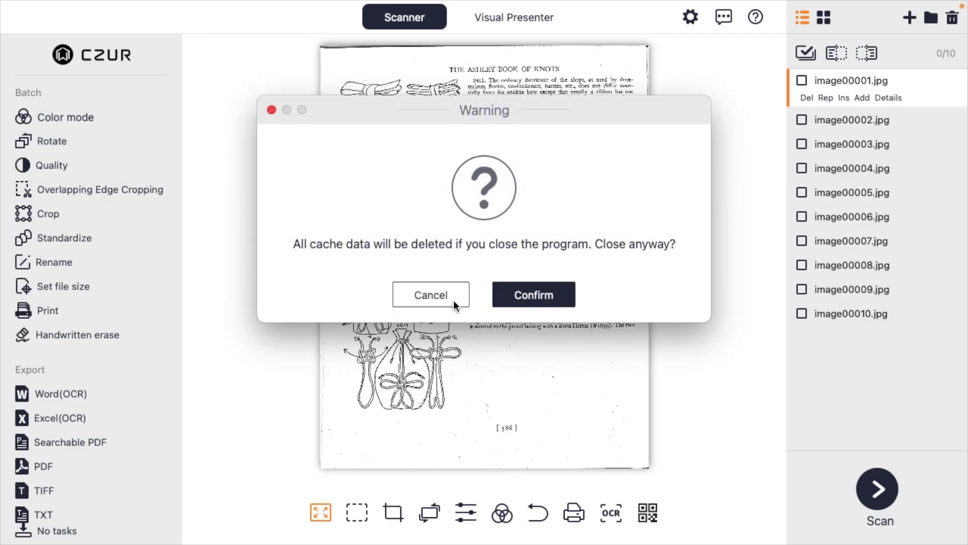
{"action": "left_click", "coordinate": [505, 294]}
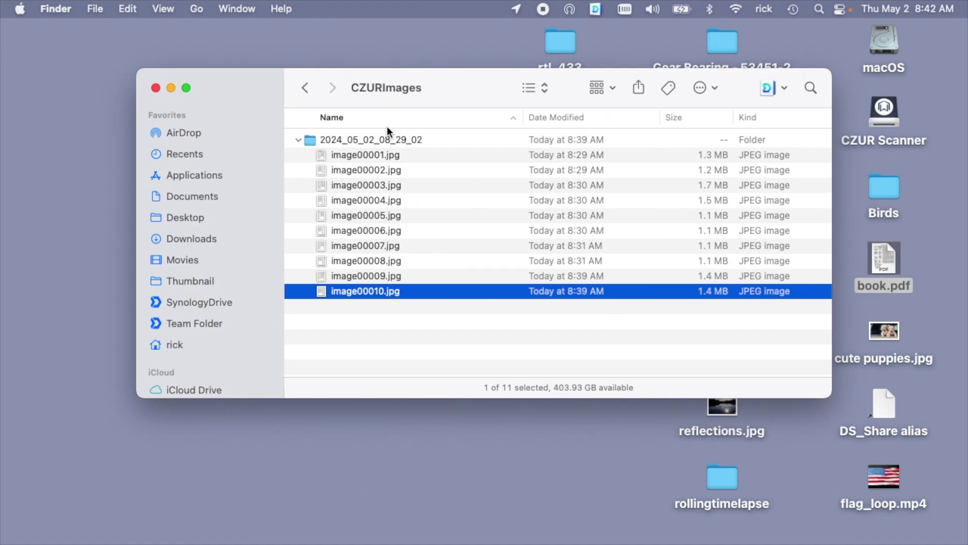
{"action": "left_click", "coordinate": [382, 156]}
{"action": "right_click", "coordinate": [383, 156]}
{"action": "mouse_move", "coordinate": [456, 180]}
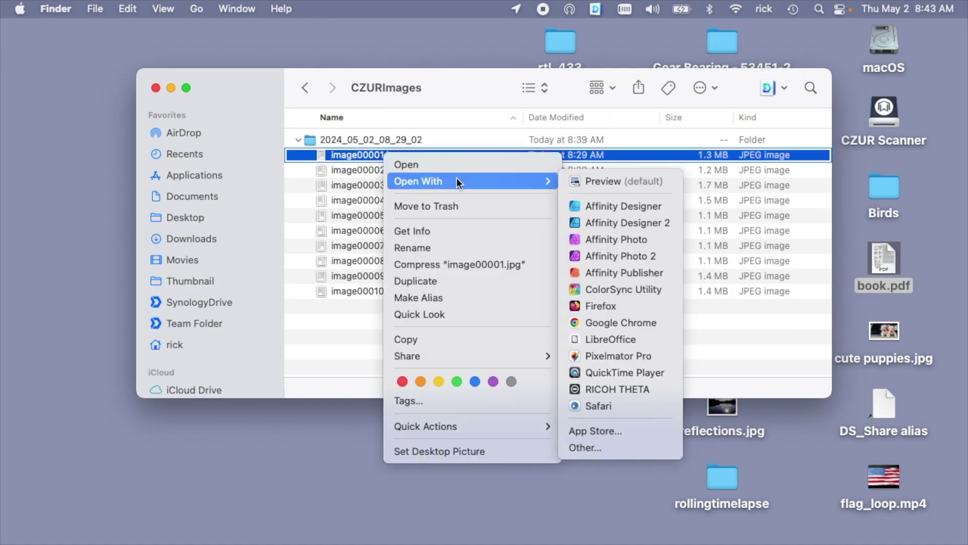
{"action": "left_click", "coordinate": [649, 354]}
{"action": "left_click", "coordinate": [497, 501]}
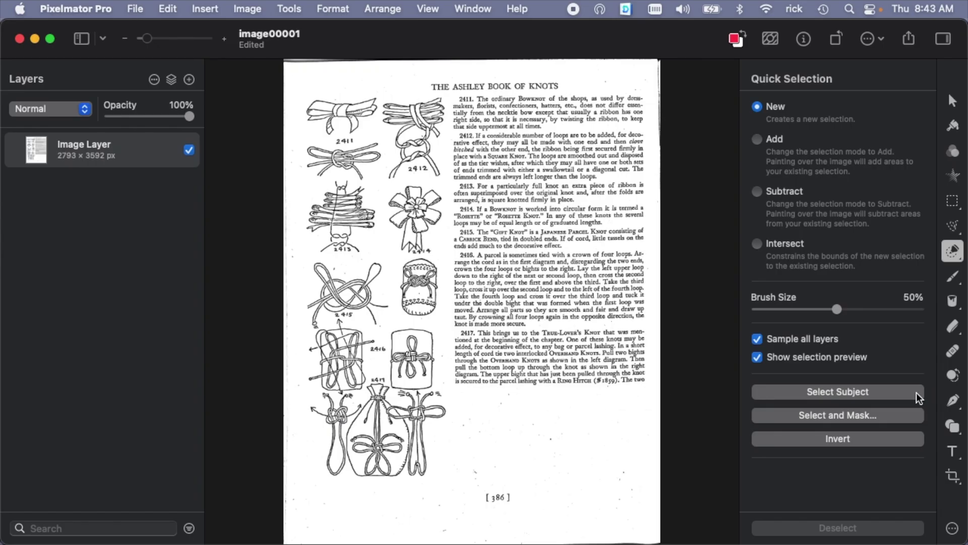
Use the Repair tool at 7% brush size to remove six specks below the text
{"action": "left_click", "coordinate": [954, 351]}
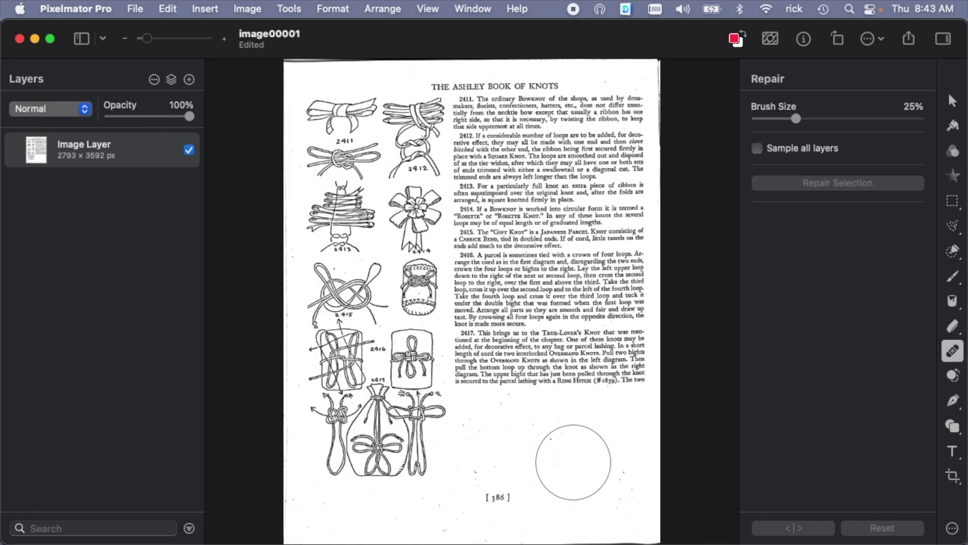
{"action": "scroll", "coordinate": [574, 462], "scroll_direction": "up", "scroll_amount": 8}
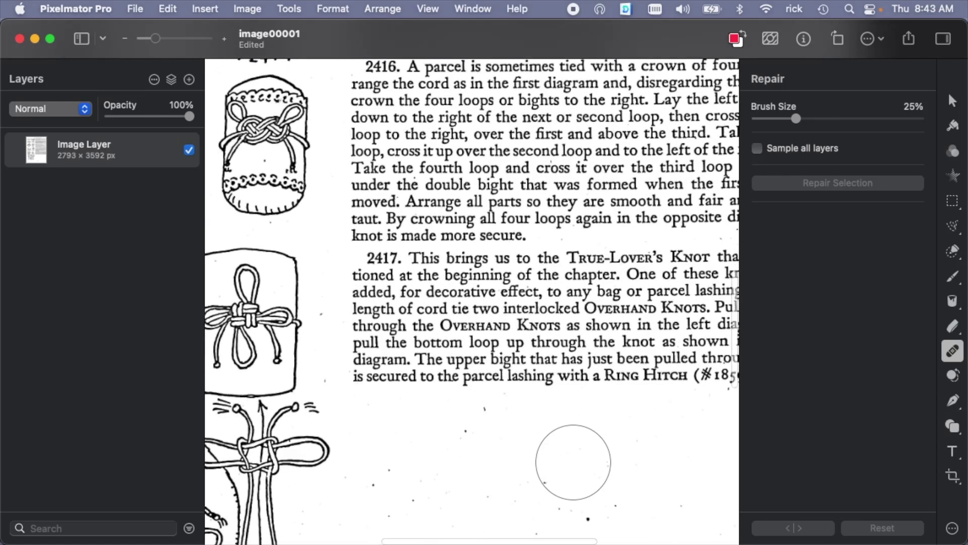
{"action": "scroll", "coordinate": [573, 462], "scroll_direction": "down", "scroll_amount": 3}
{"action": "scroll", "coordinate": [595, 479], "scroll_direction": "down", "scroll_amount": 5}
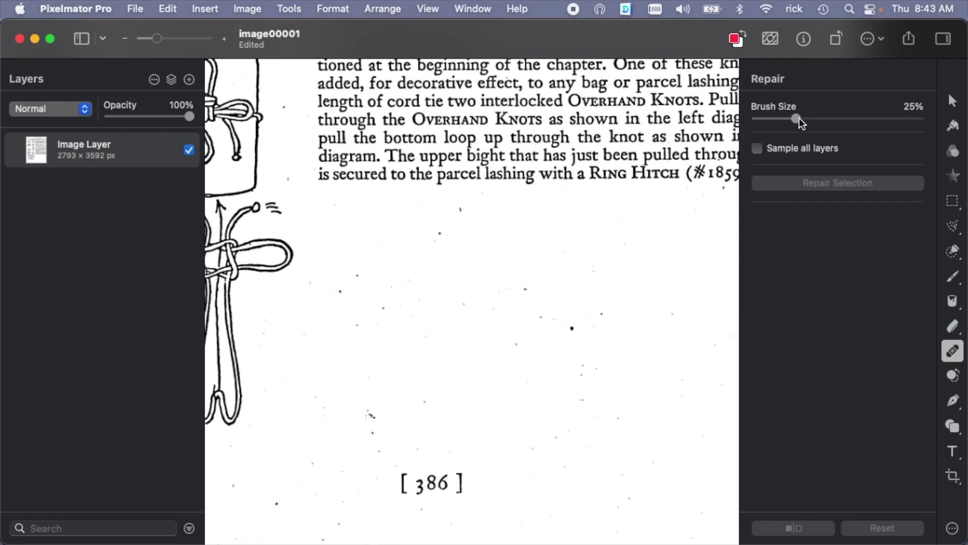
{"action": "left_click_drag", "start_coordinate": [800, 118], "coordinate": [766, 118]}
{"action": "left_click", "coordinate": [571, 328]}
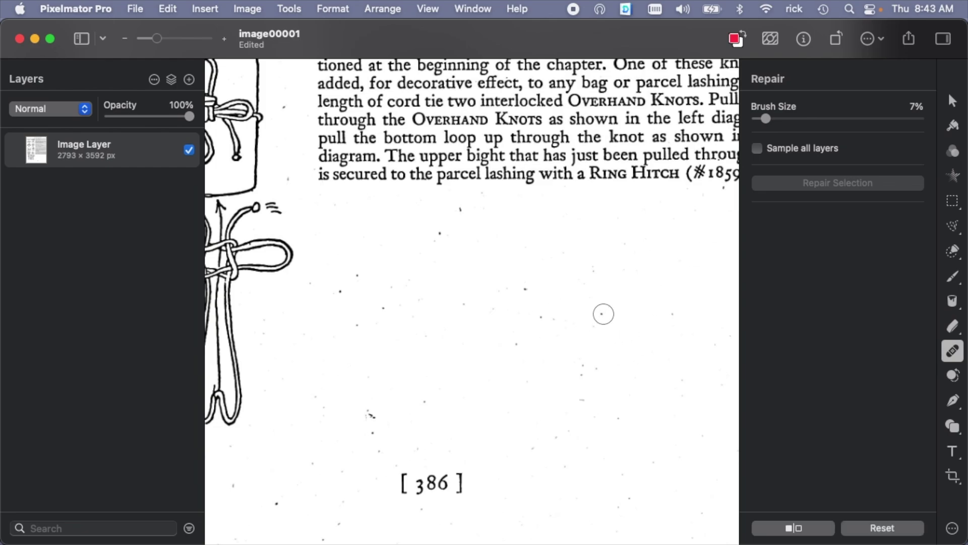
{"action": "left_click", "coordinate": [604, 314]}
{"action": "left_click", "coordinate": [676, 317]}
{"action": "left_click", "coordinate": [625, 242]}
{"action": "left_click", "coordinate": [478, 207]}
{"action": "left_click", "coordinate": [362, 272]}
{"action": "key", "text": "m"}
{"action": "key", "text": "super+minus"}
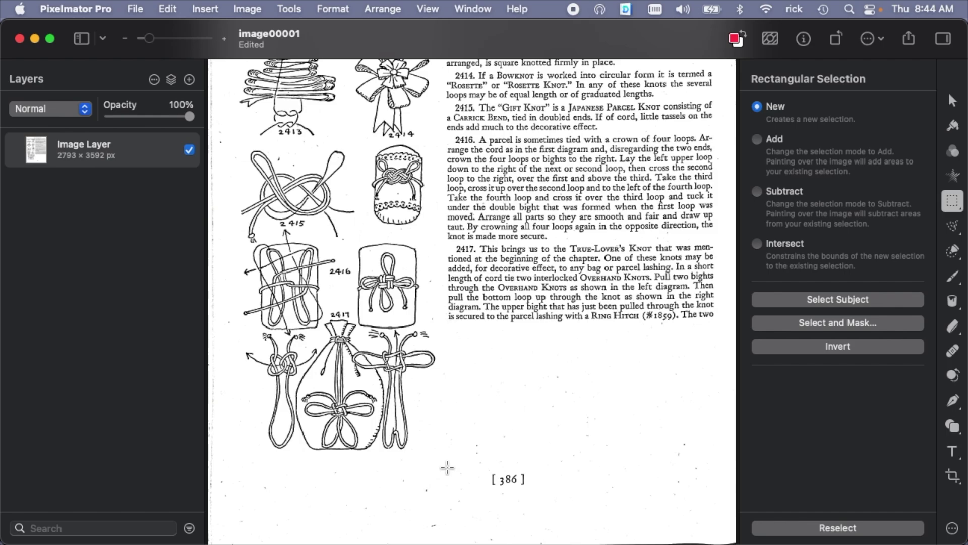
Fill a rectangular selection under the last paragraph with white (FFFFFF)
{"action": "left_click_drag", "start_coordinate": [442, 466], "coordinate": [720, 334]}
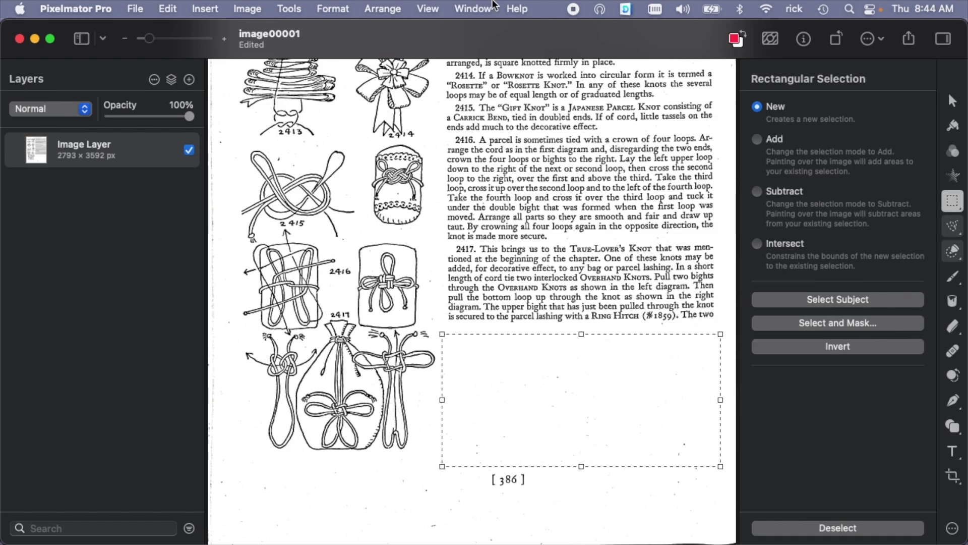
{"action": "left_click", "coordinate": [516, 8]}
{"action": "left_click", "coordinate": [952, 301]}
{"action": "left_click", "coordinate": [886, 109]}
{"action": "left_click", "coordinate": [767, 469]}
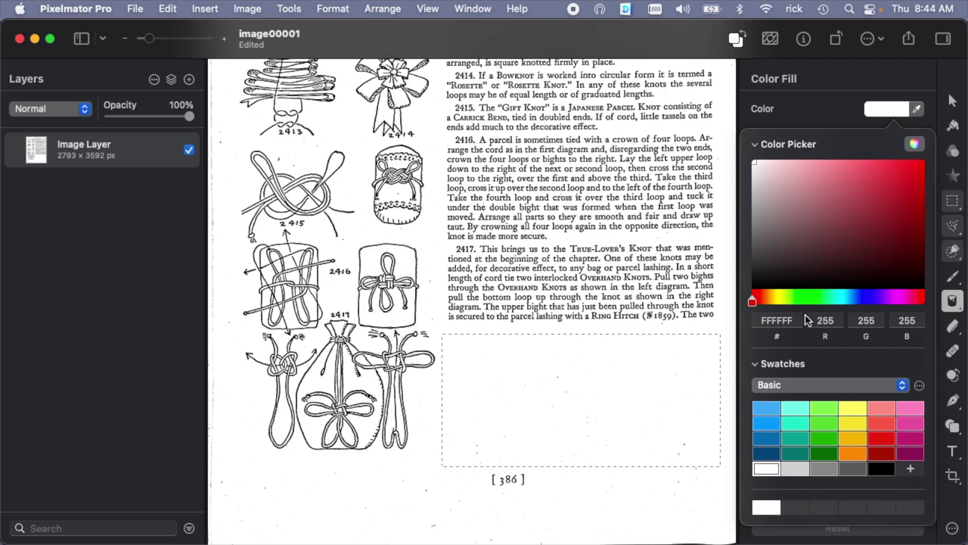
Save image00001 over the original scan
{"action": "left_click", "coordinate": [135, 9]}
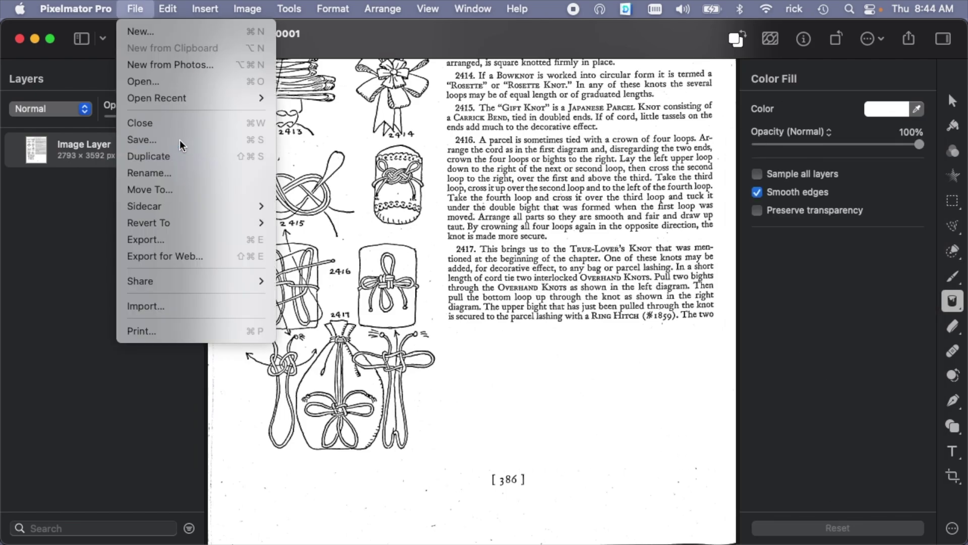
{"action": "left_click", "coordinate": [182, 140]}
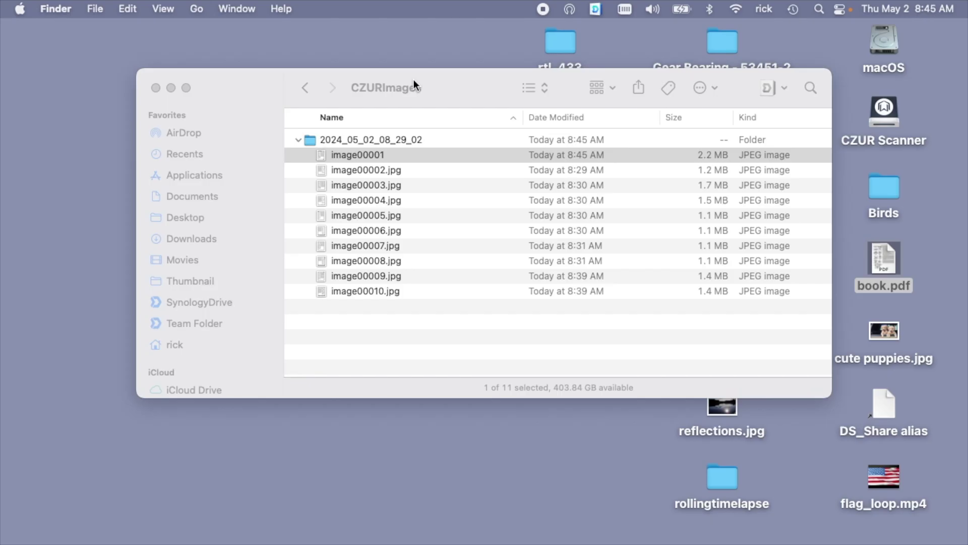
{"action": "left_click", "coordinate": [414, 79]}
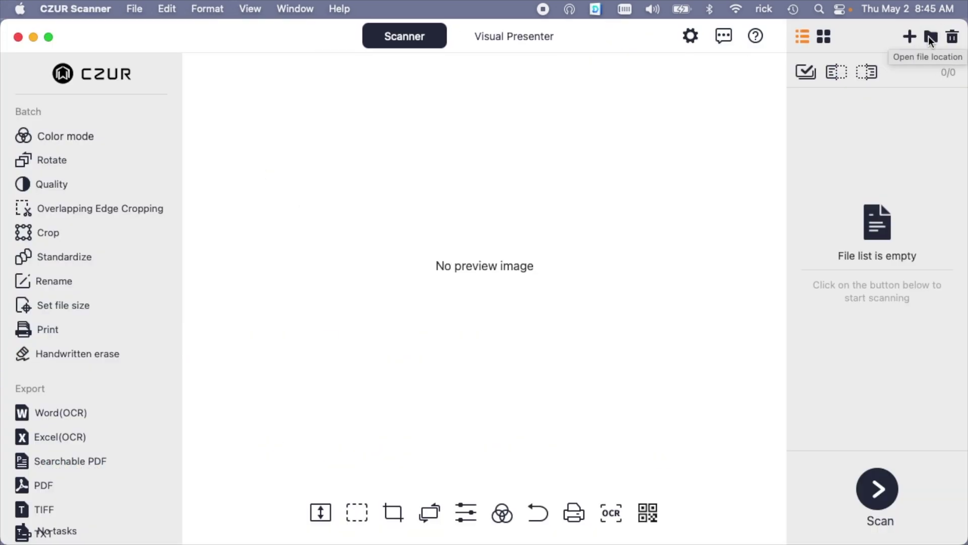
Reopen CZUR Scanner and load the dated scan folder
{"action": "left_click", "coordinate": [931, 36]}
{"action": "double_click", "coordinate": [428, 147]}
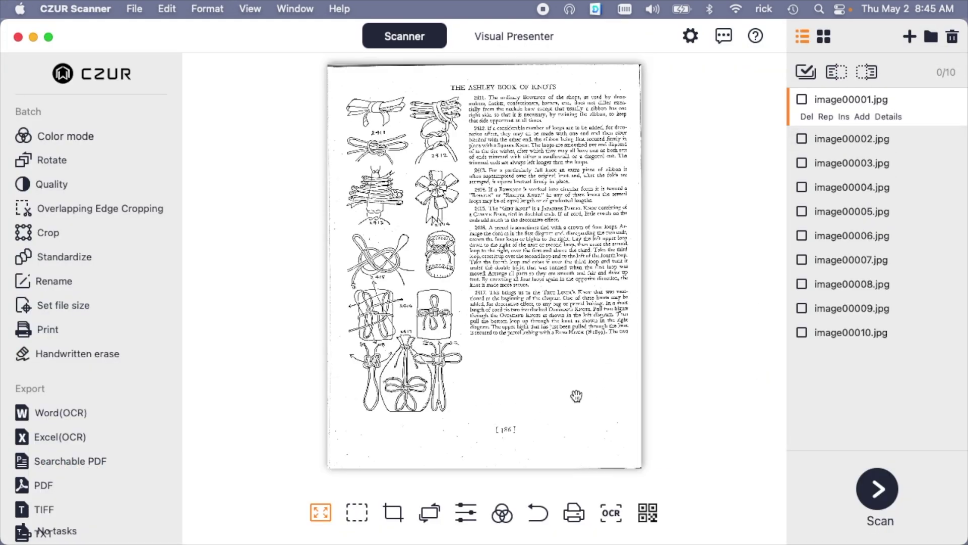